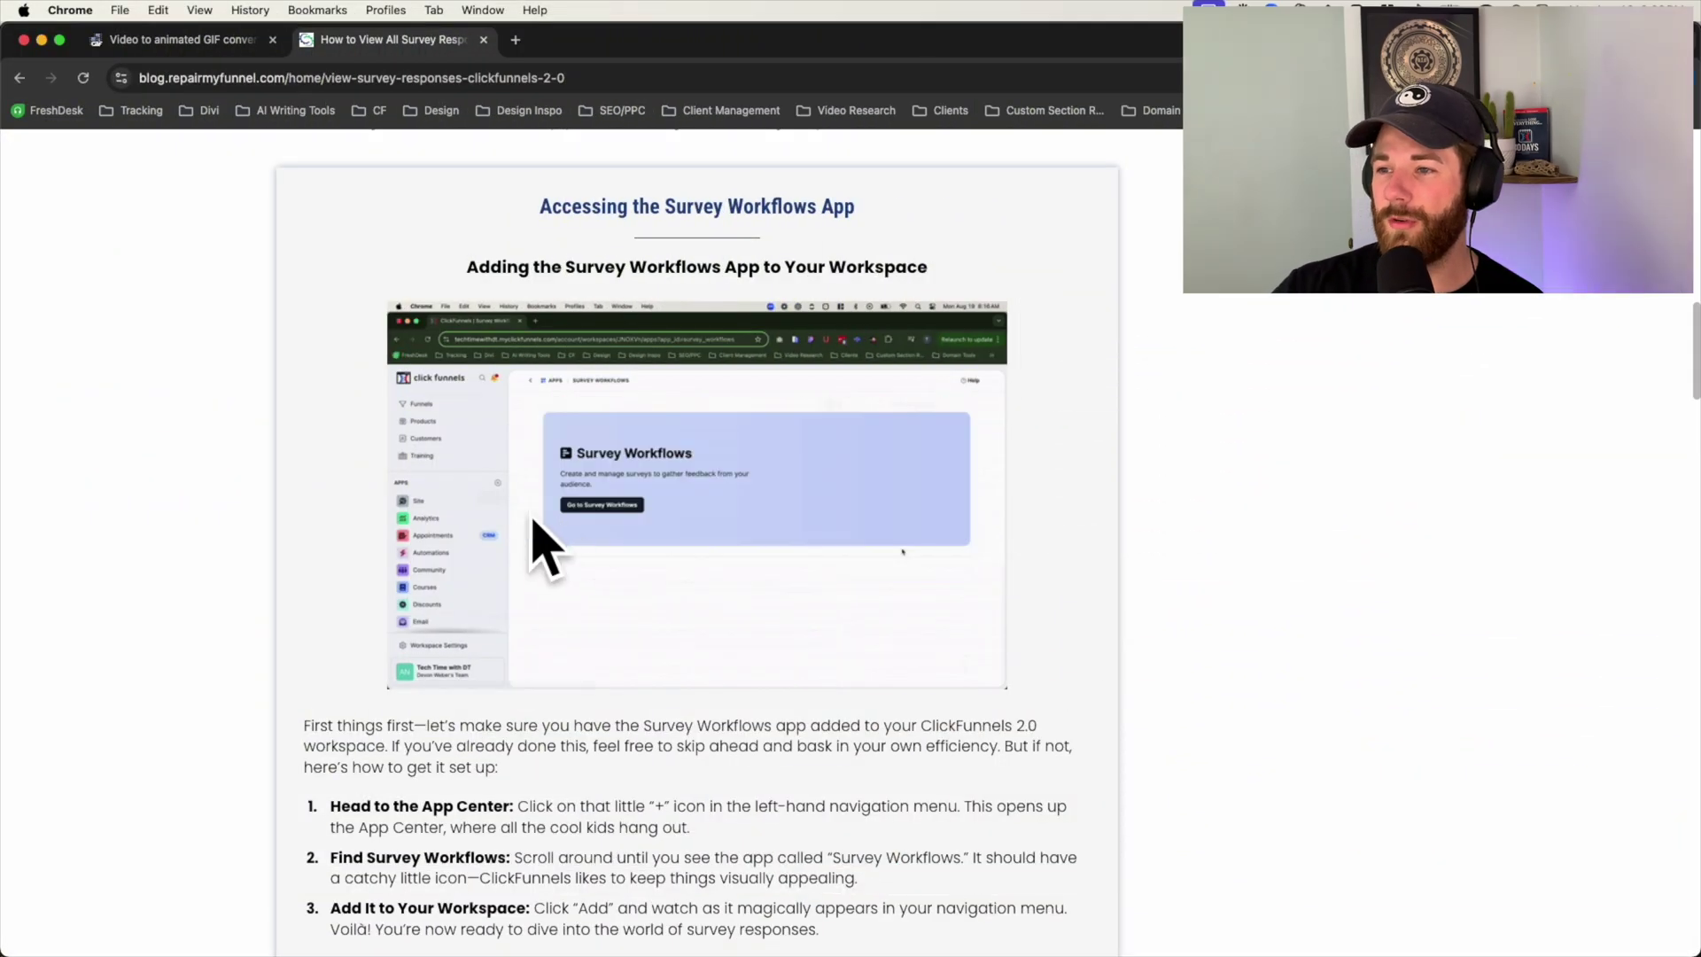
Step: Scroll up through the Repair My Funnel survey article
scroll(530, 536, up, 1)
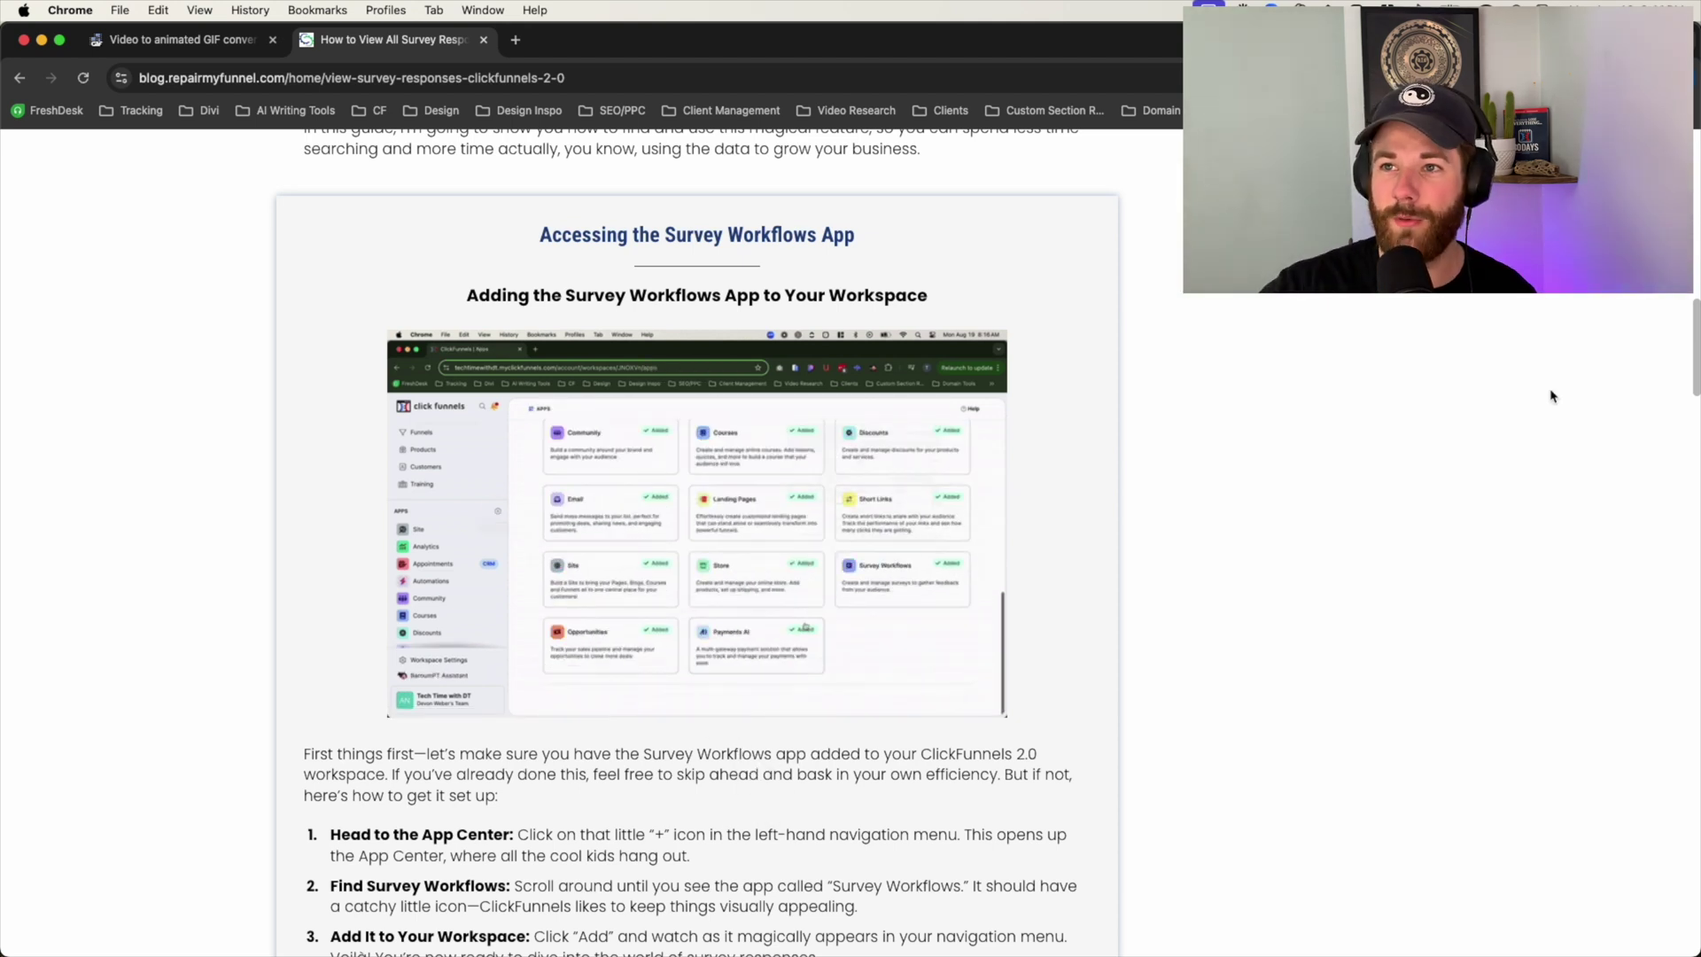
click(249, 51)
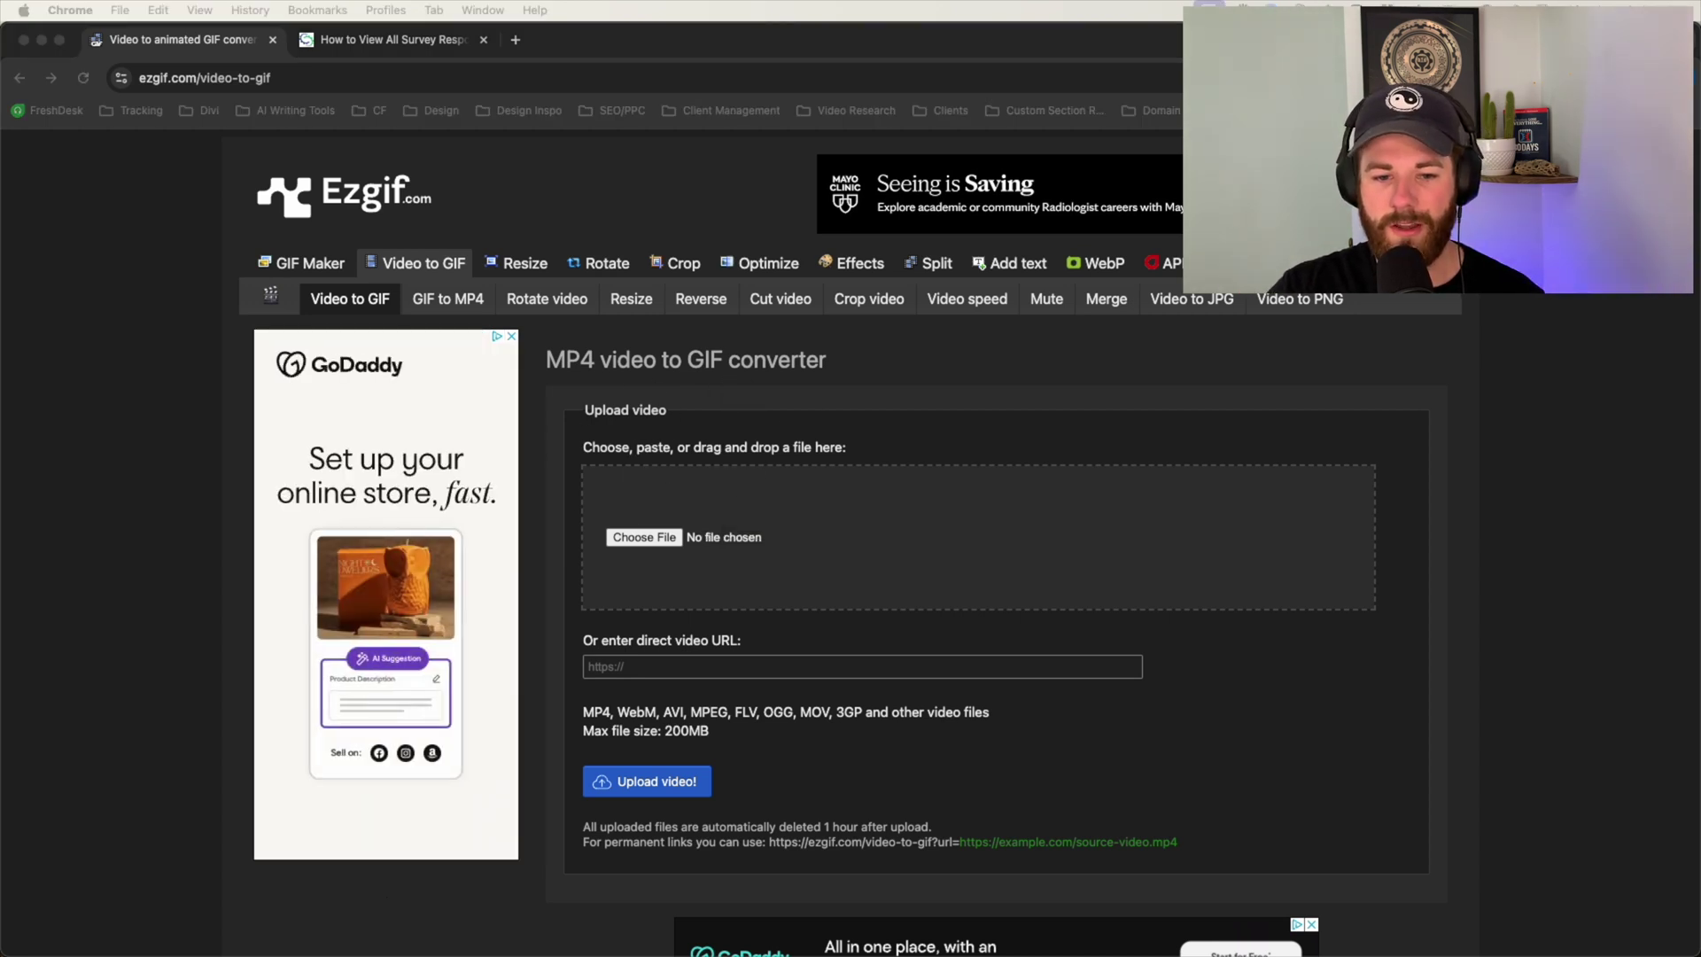
Step: Upload the Lesson Progress Tracking MP4 to Ezgif and bring its Size and Frame rate options into view
drag(550, 475, 621, 514)
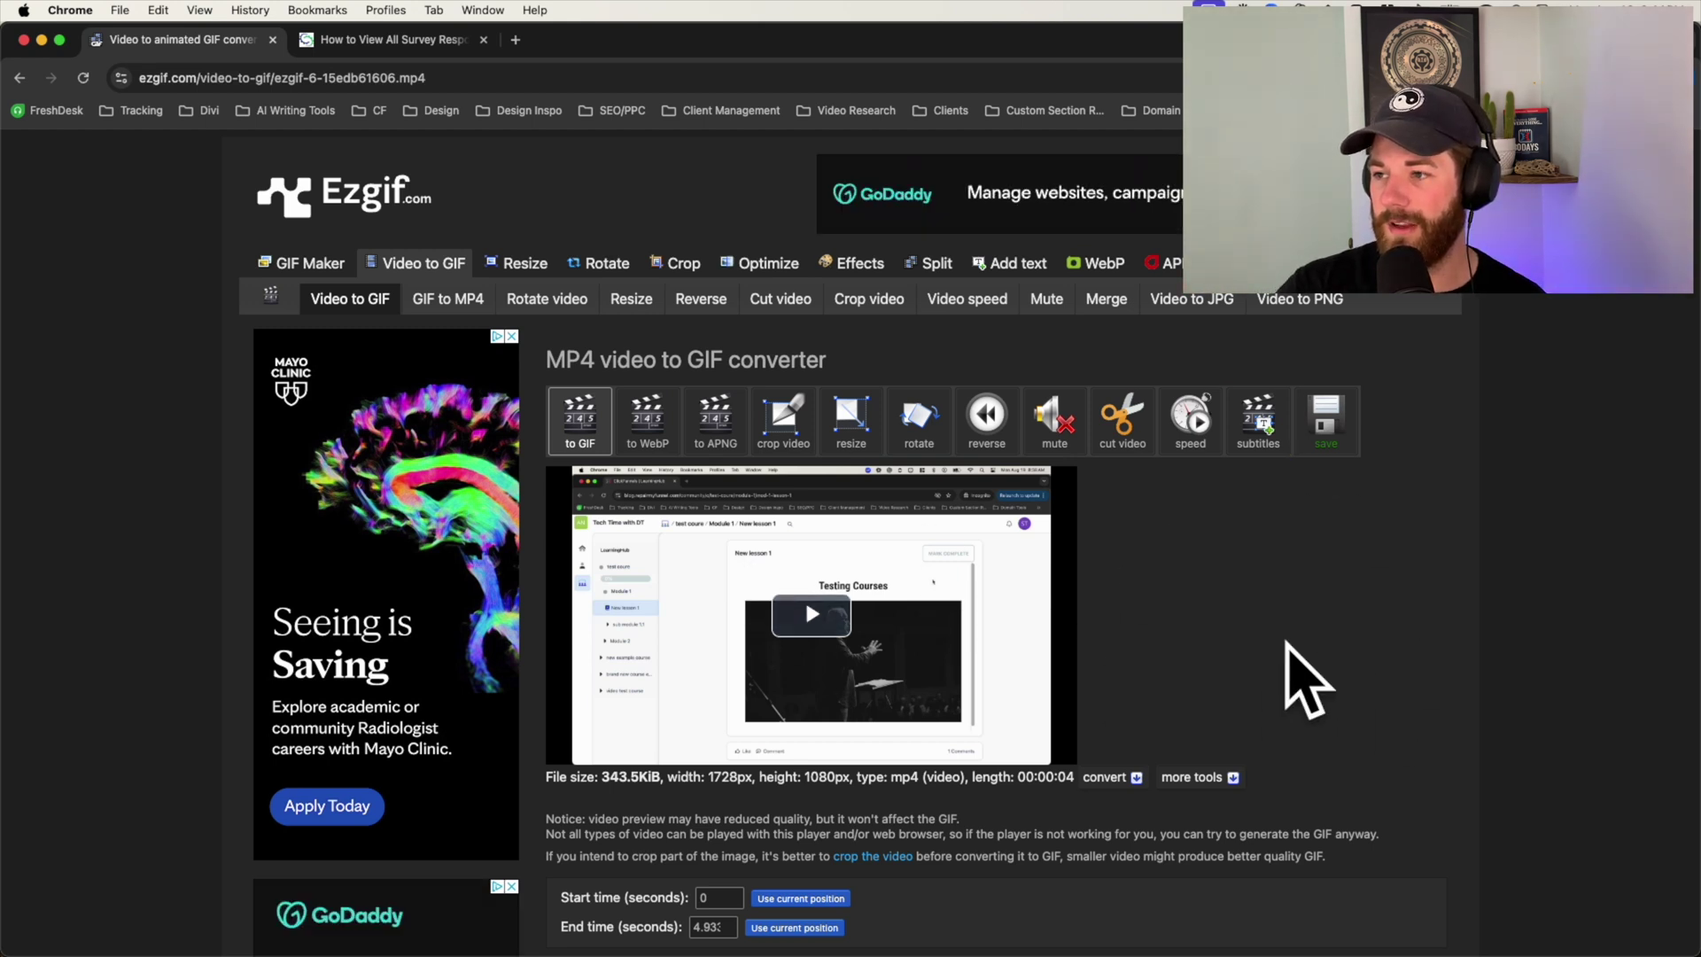
scroll(1277, 676, down, 5)
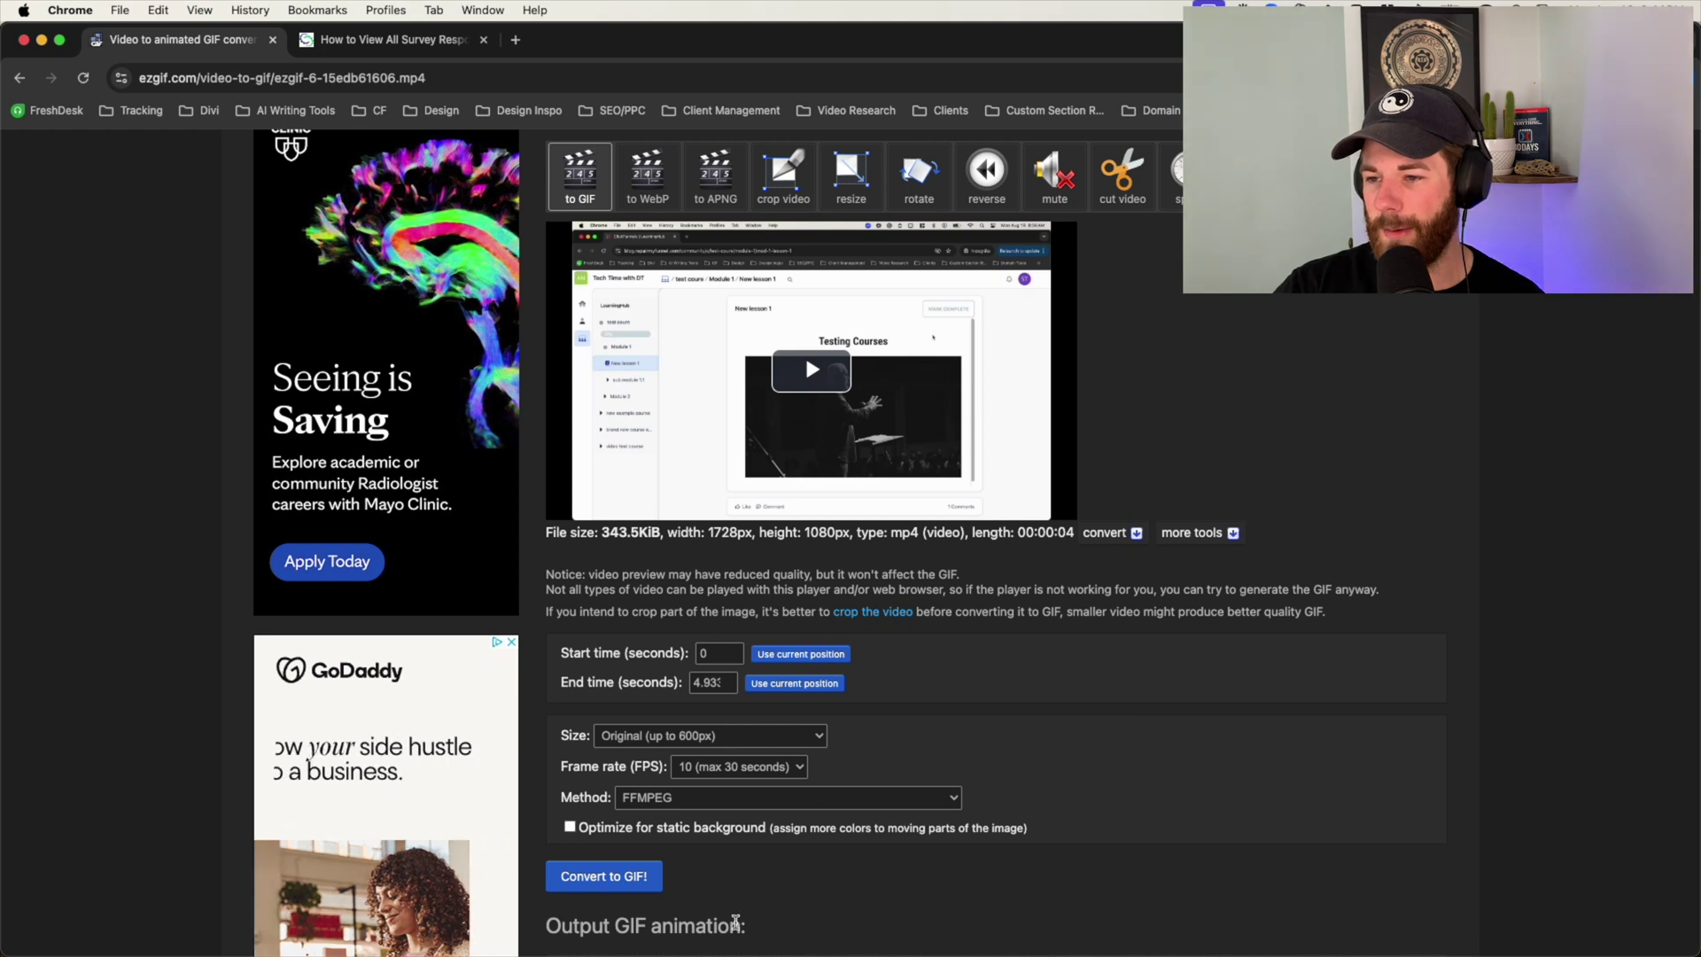
scroll(759, 745, down, 1)
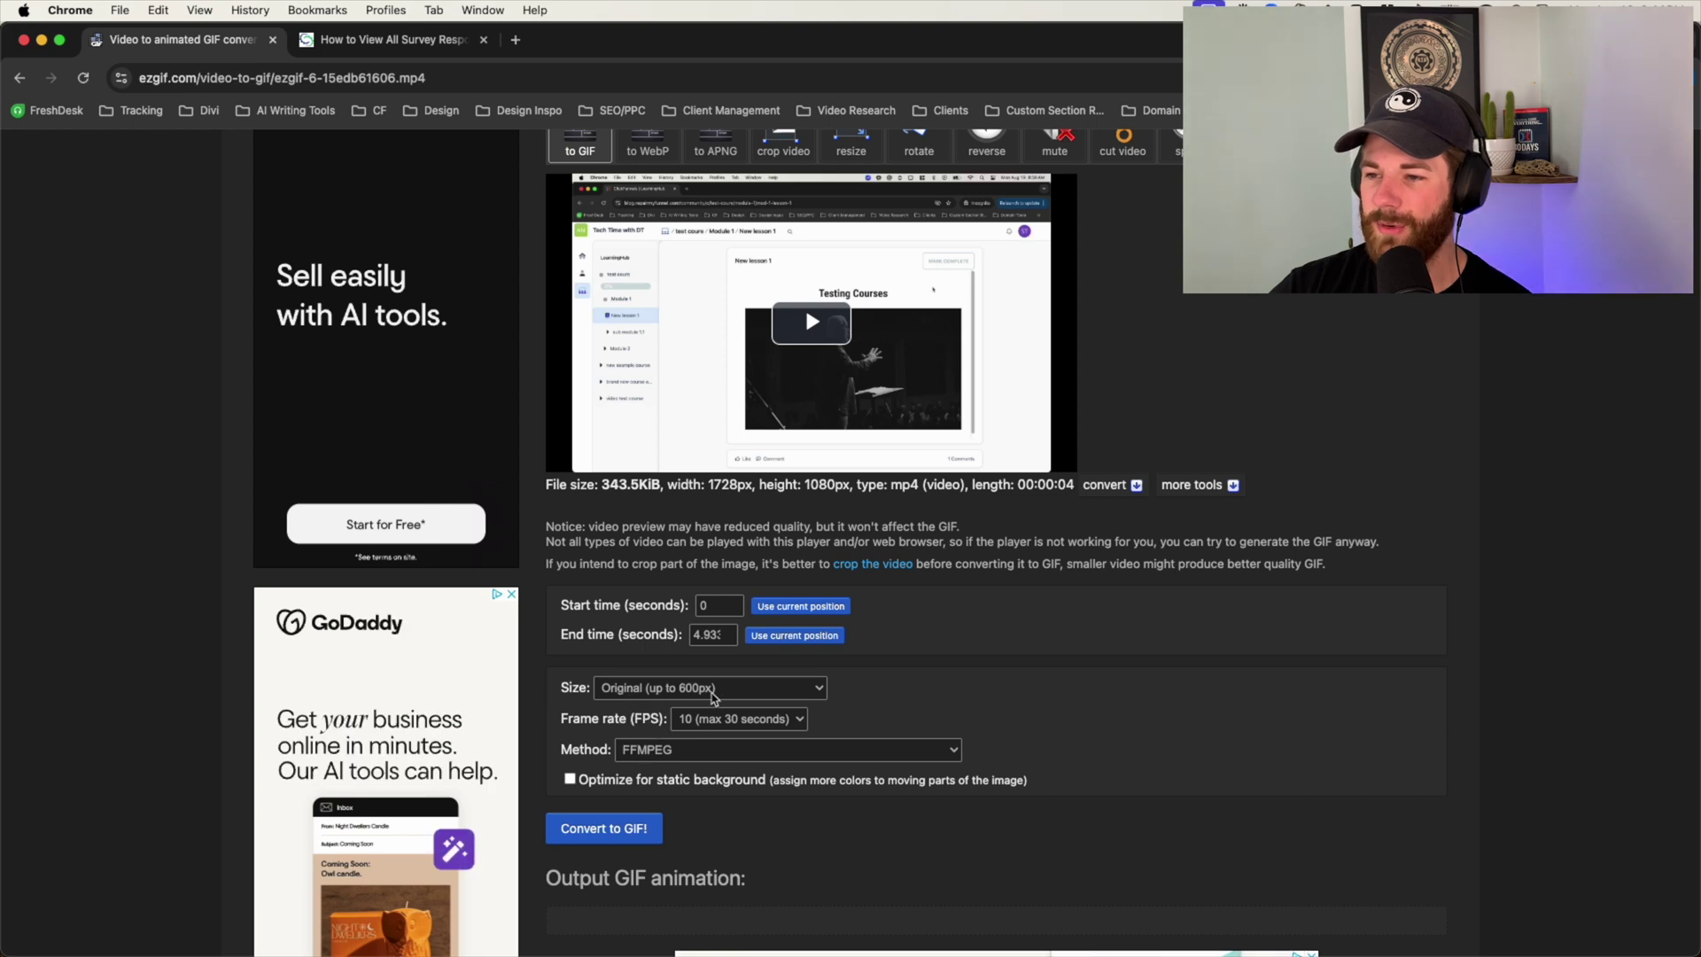
Step: Keep the GIF size at Original (up to 600px) and set the frame rate to 33 fps
click(808, 698)
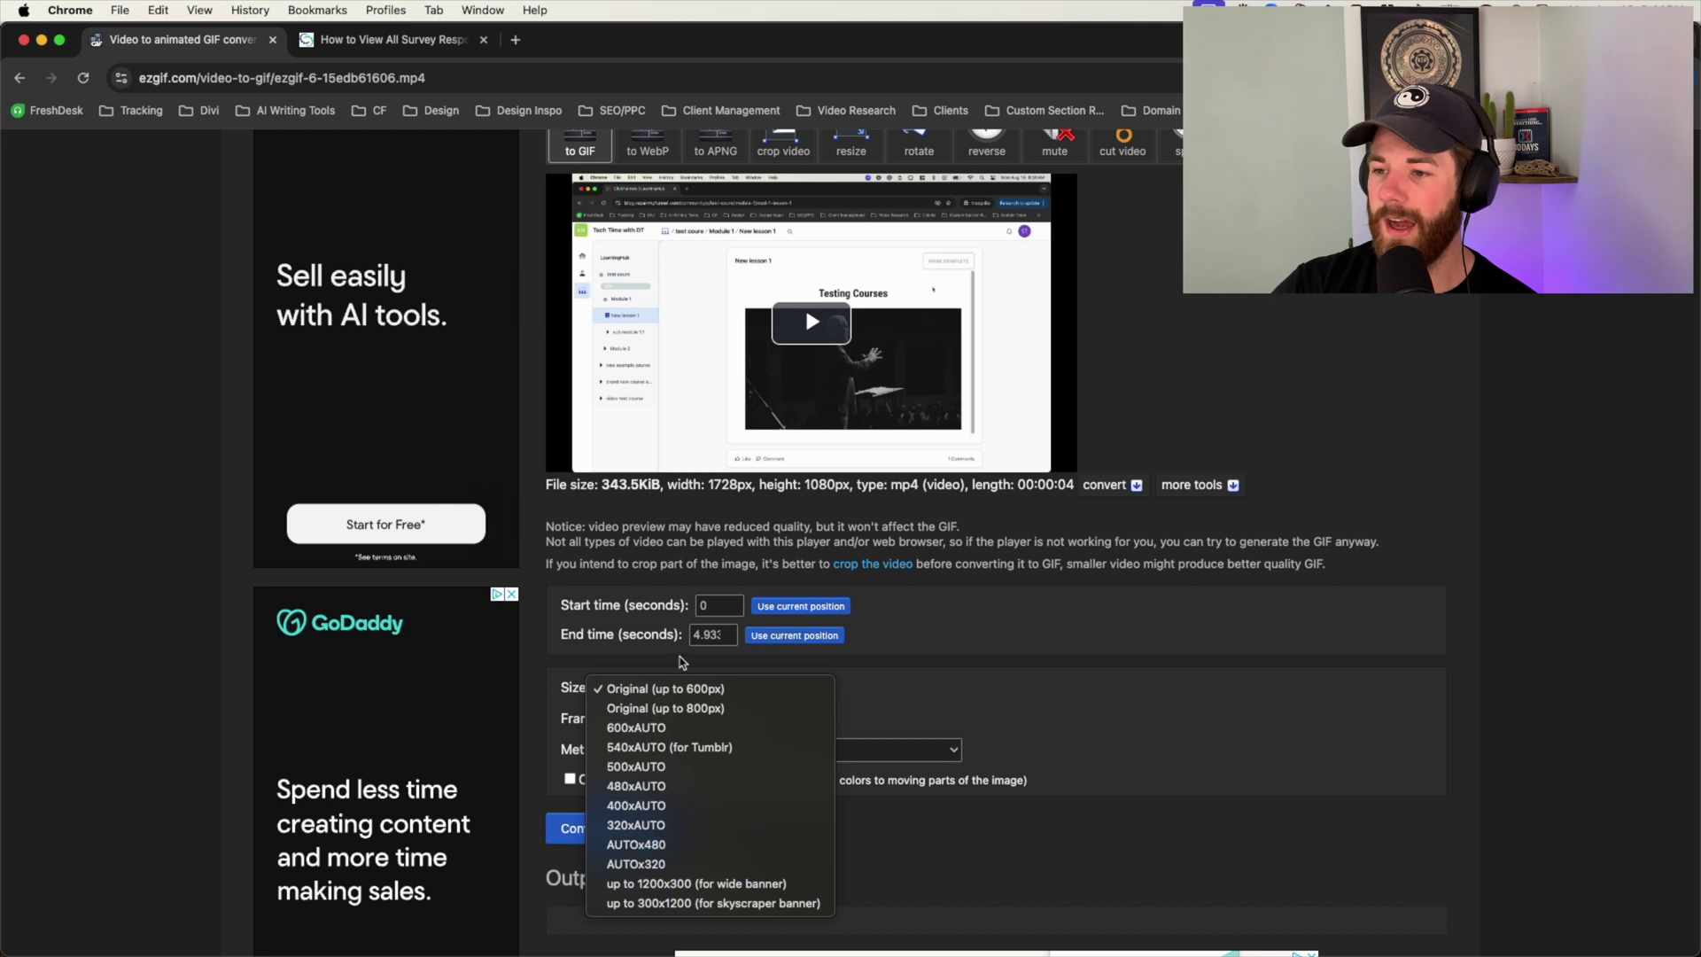
click(792, 708)
click(791, 689)
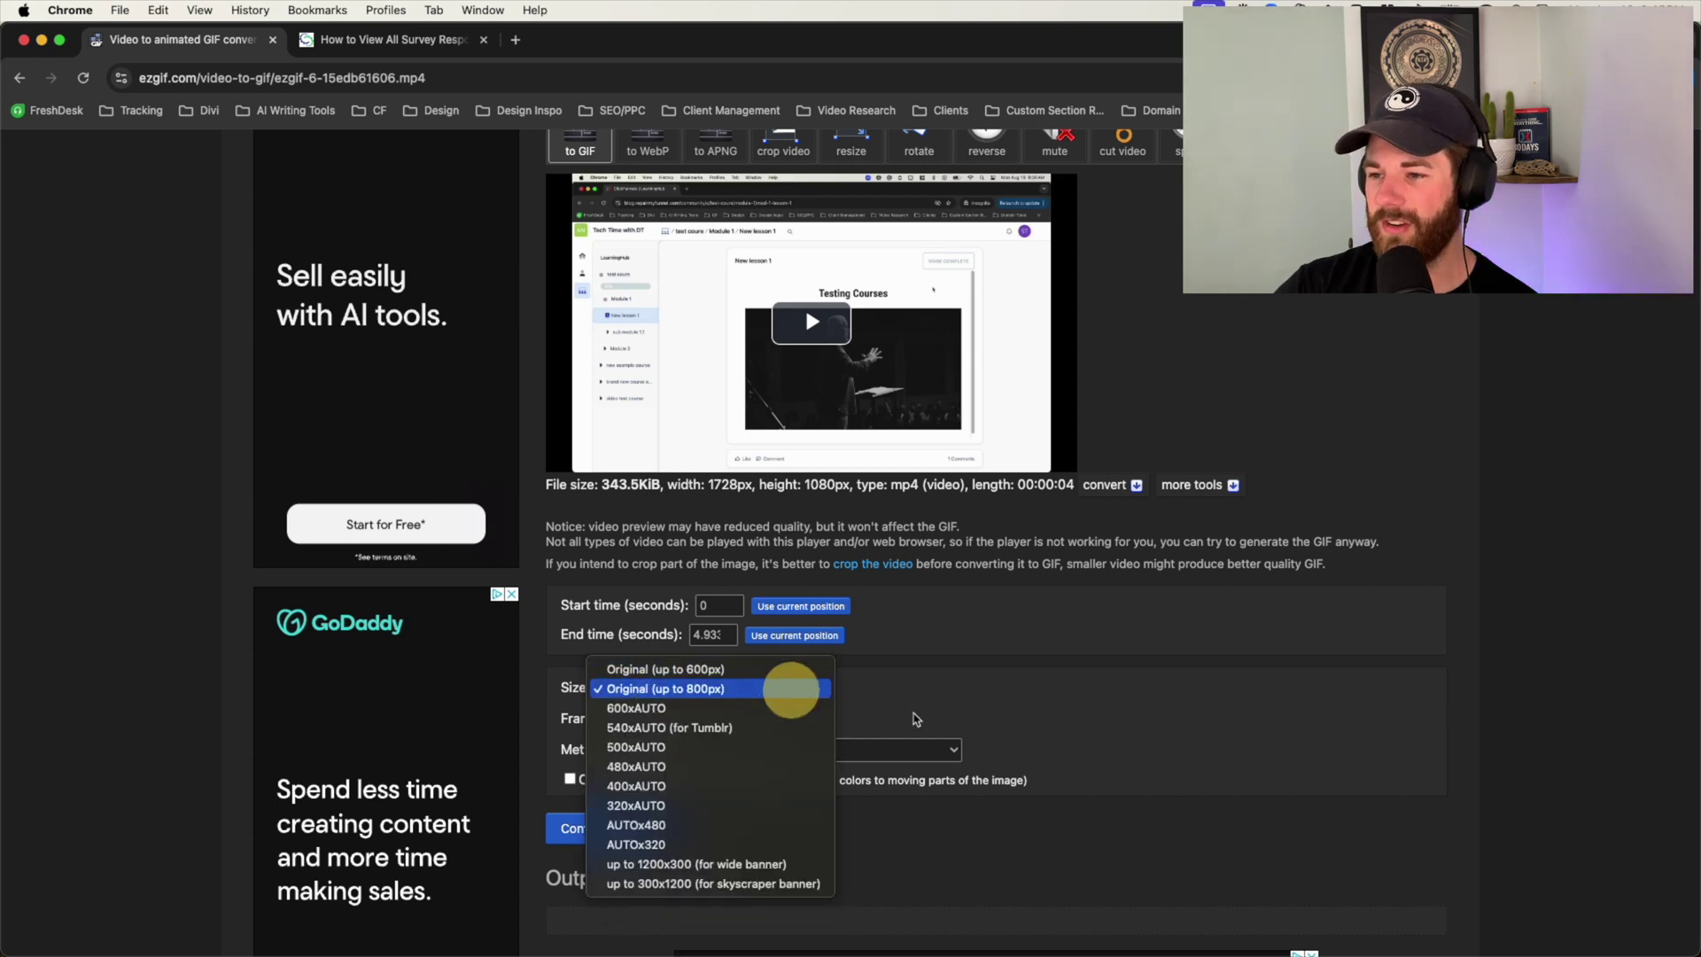
key(Up)
key(Return)
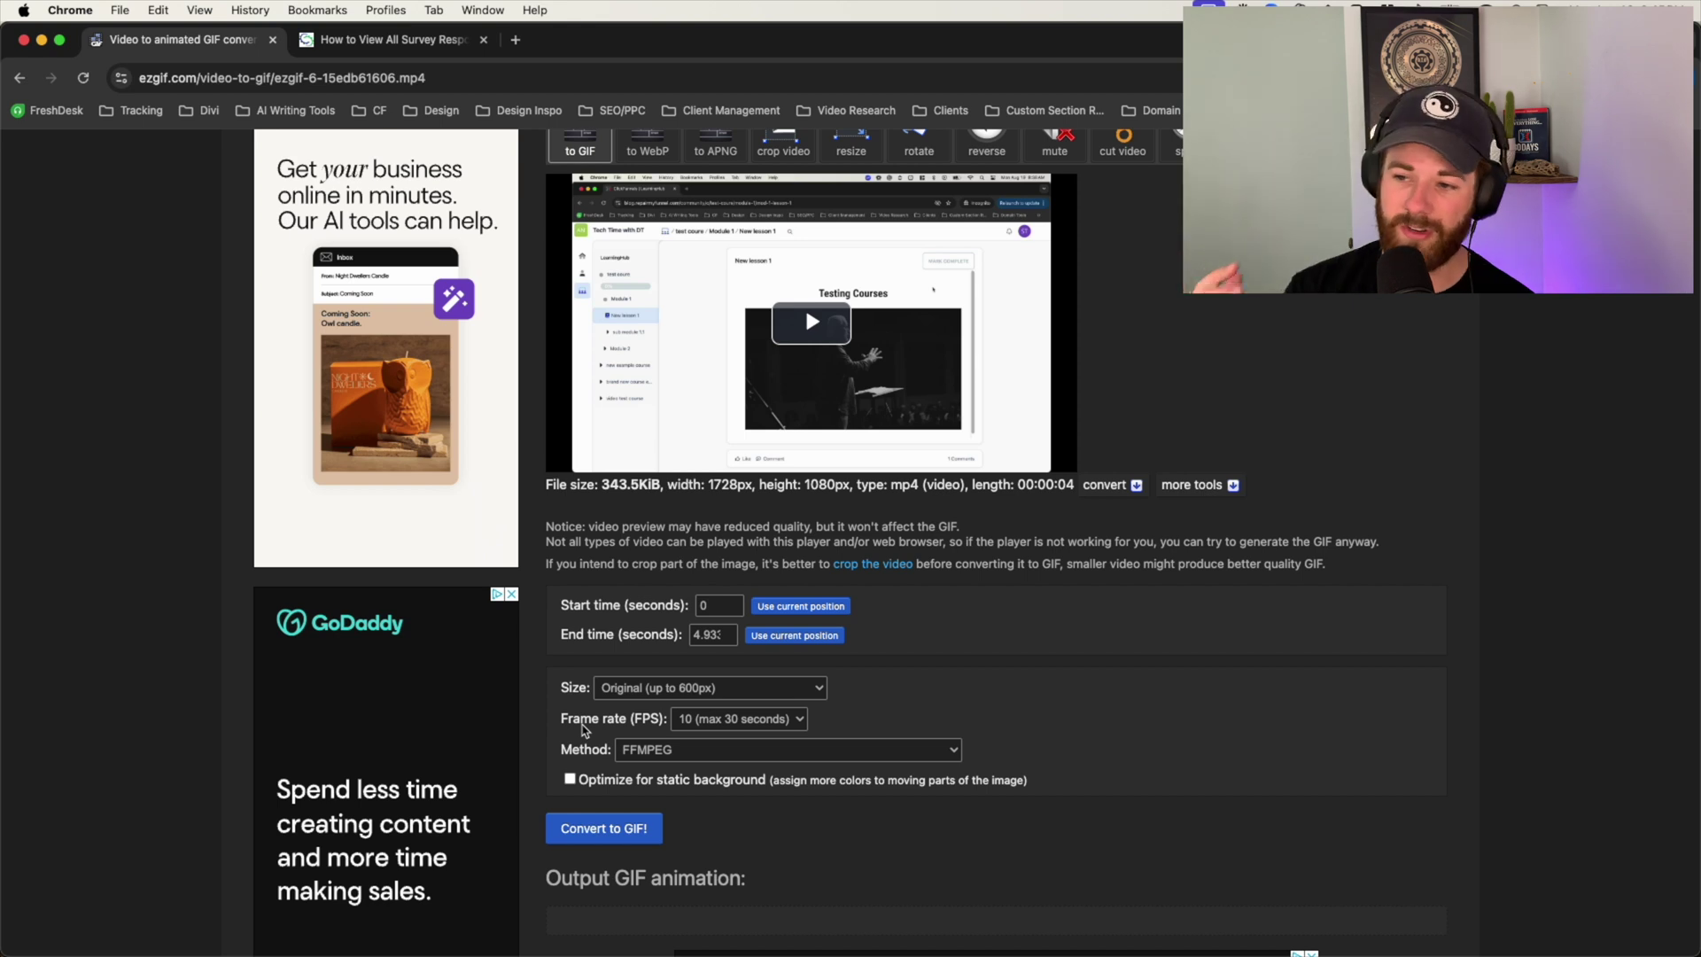
click(680, 724)
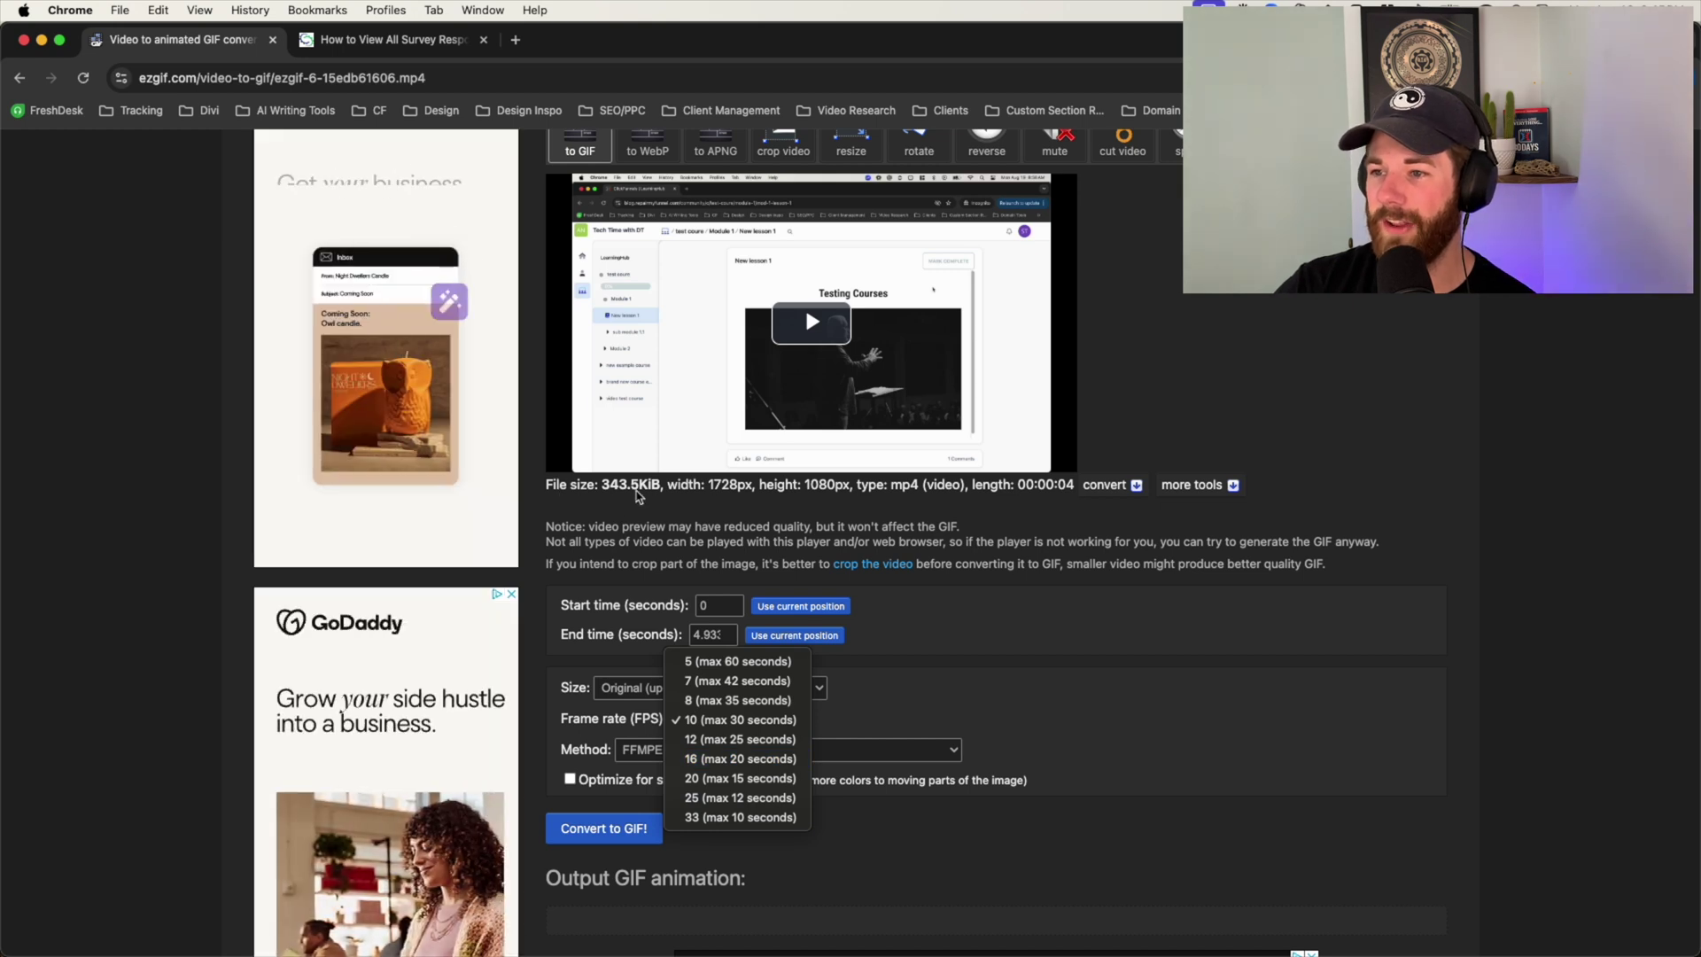
click(713, 818)
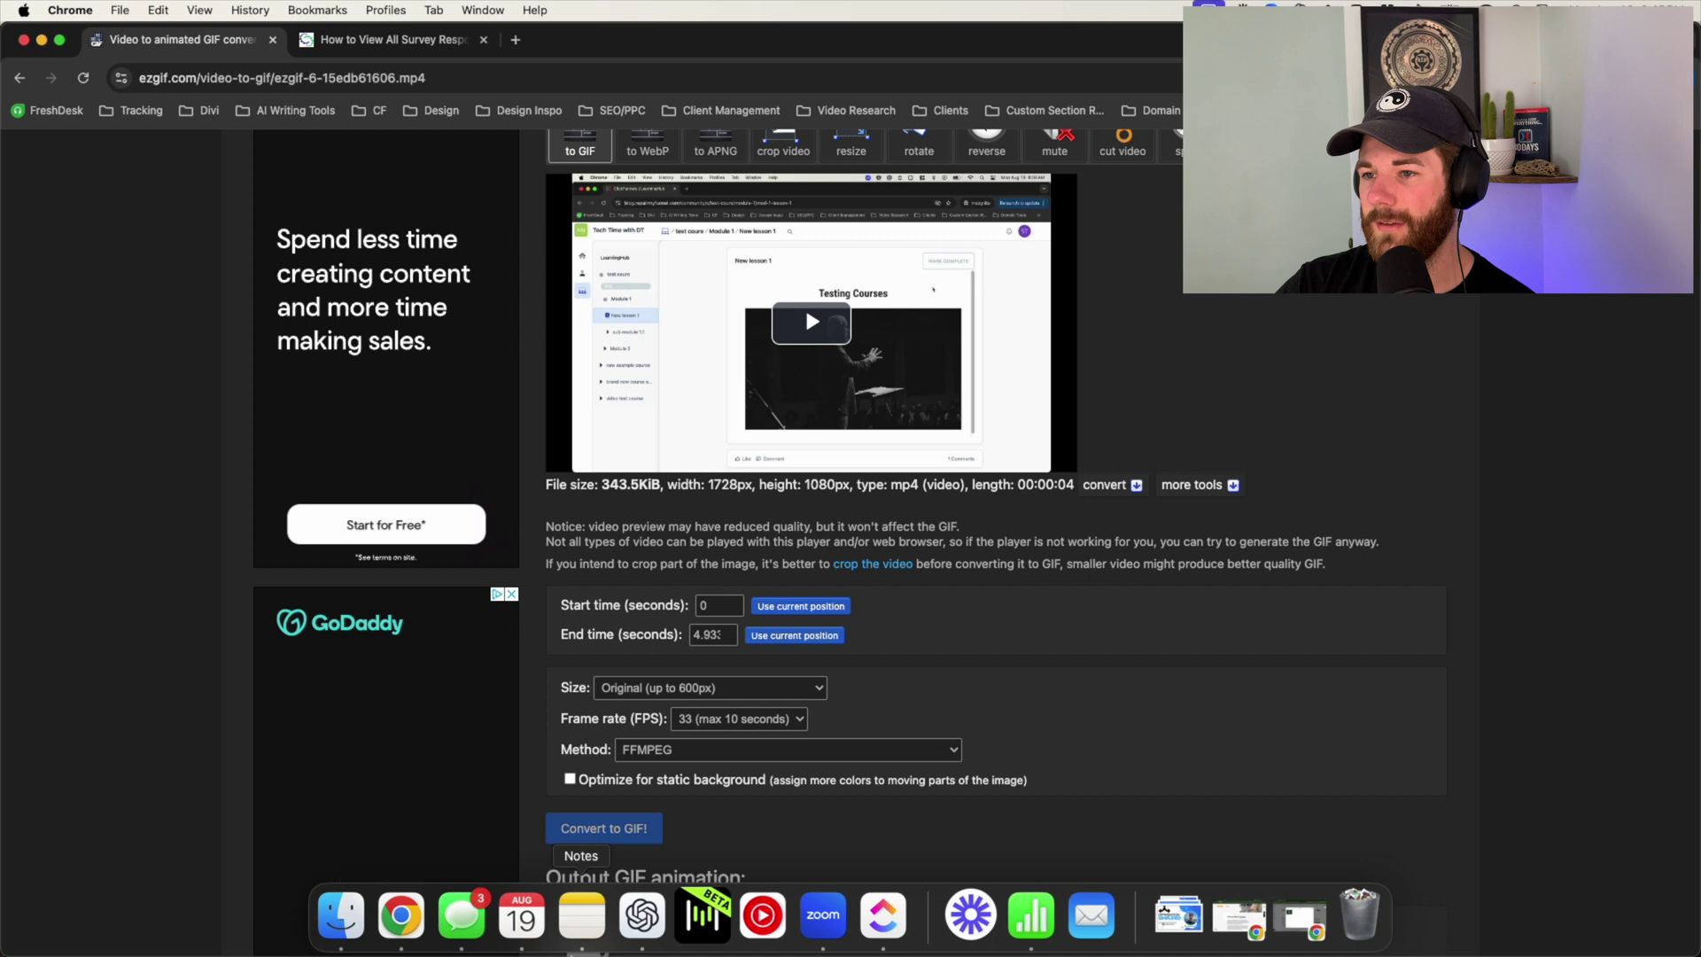
Step: Convert the clip and review the 600×375, 163-frame, 482.33 KiB output GIF
scroll(854, 771, down, 5)
scroll(714, 811, down, 1)
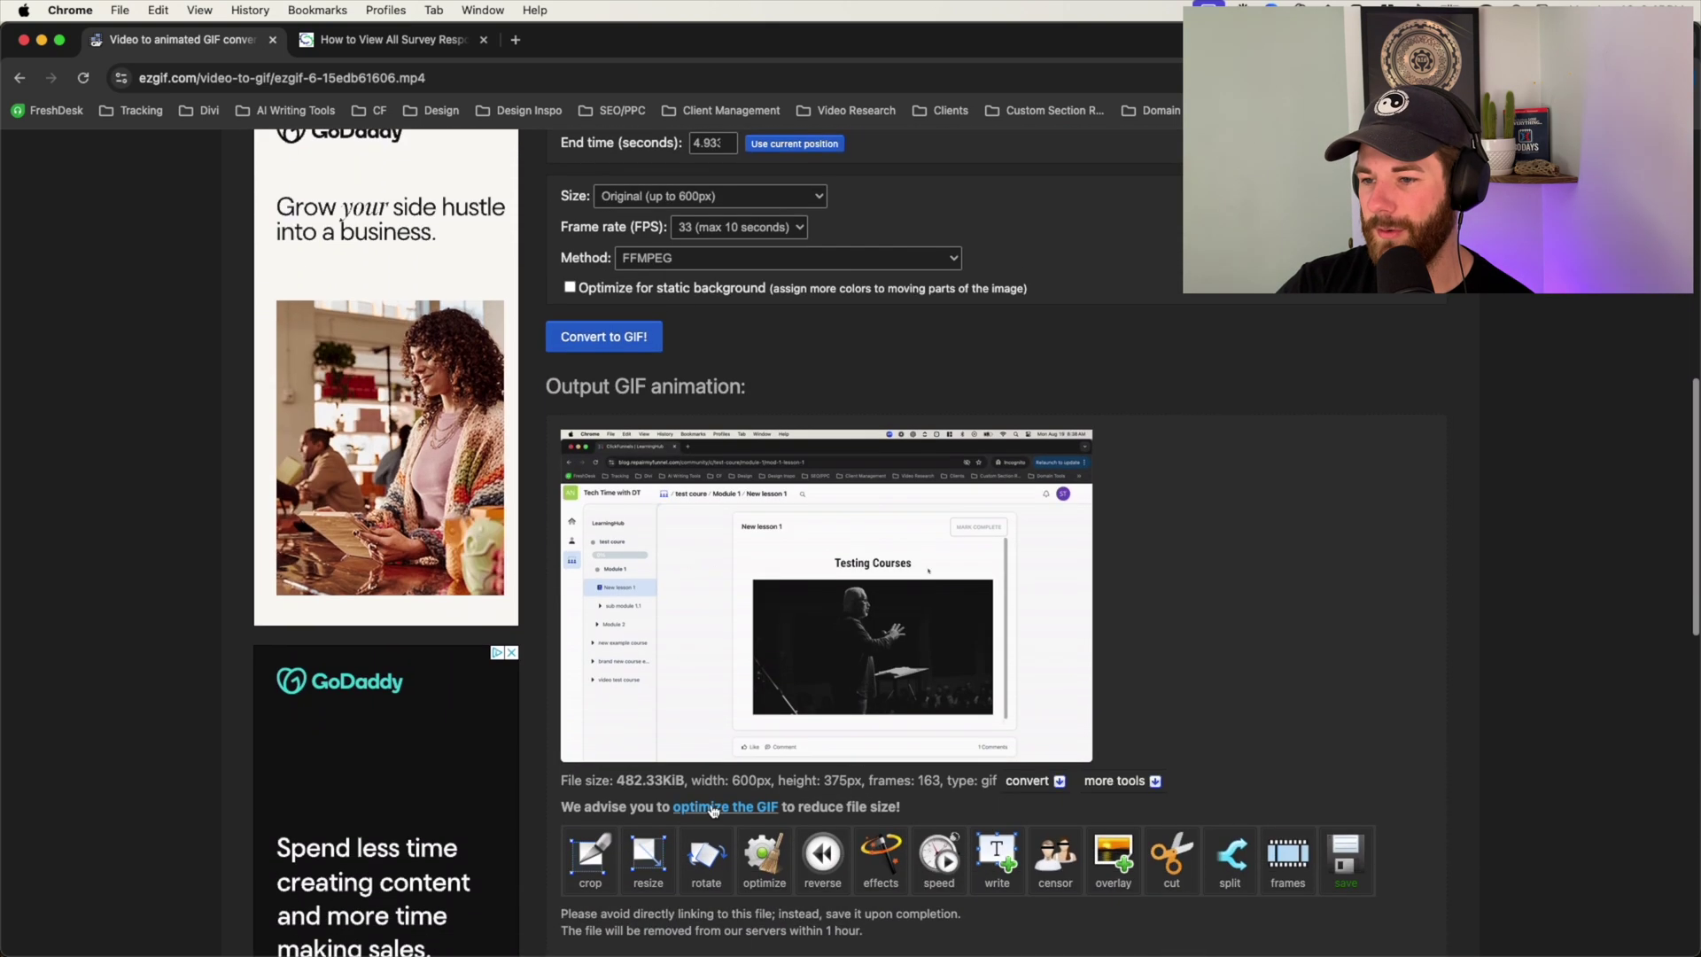
double_click(619, 783)
click(1329, 636)
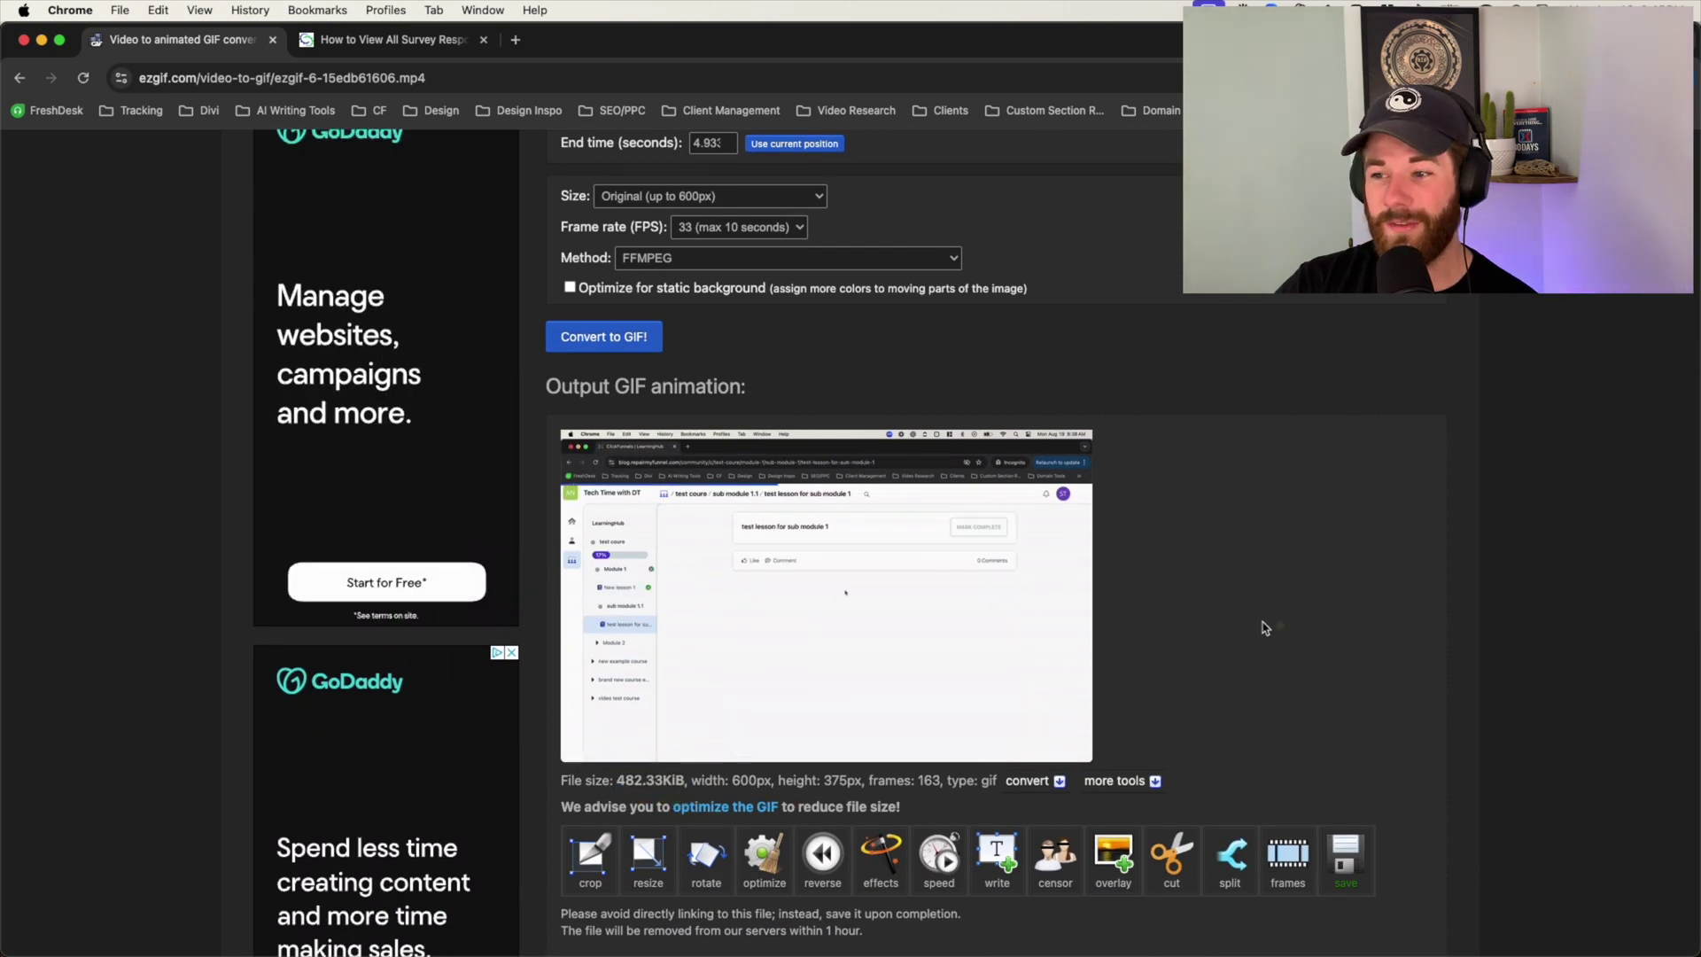
scroll(1201, 590, up, 3)
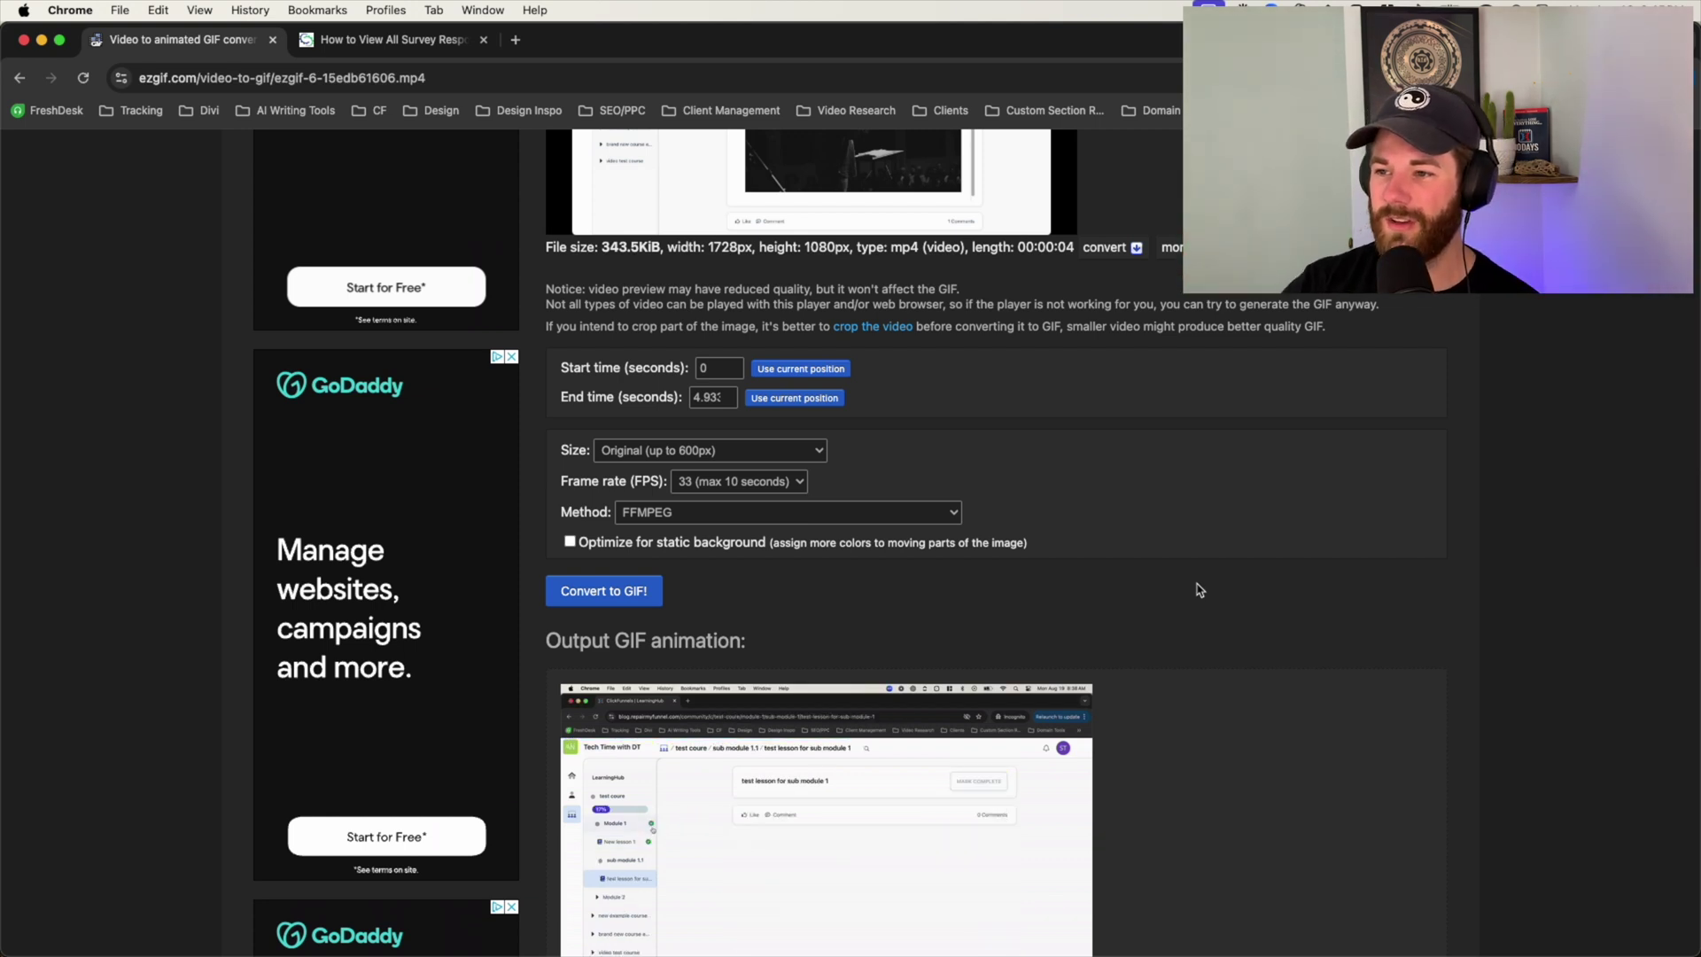
scroll(1175, 582, up, 4)
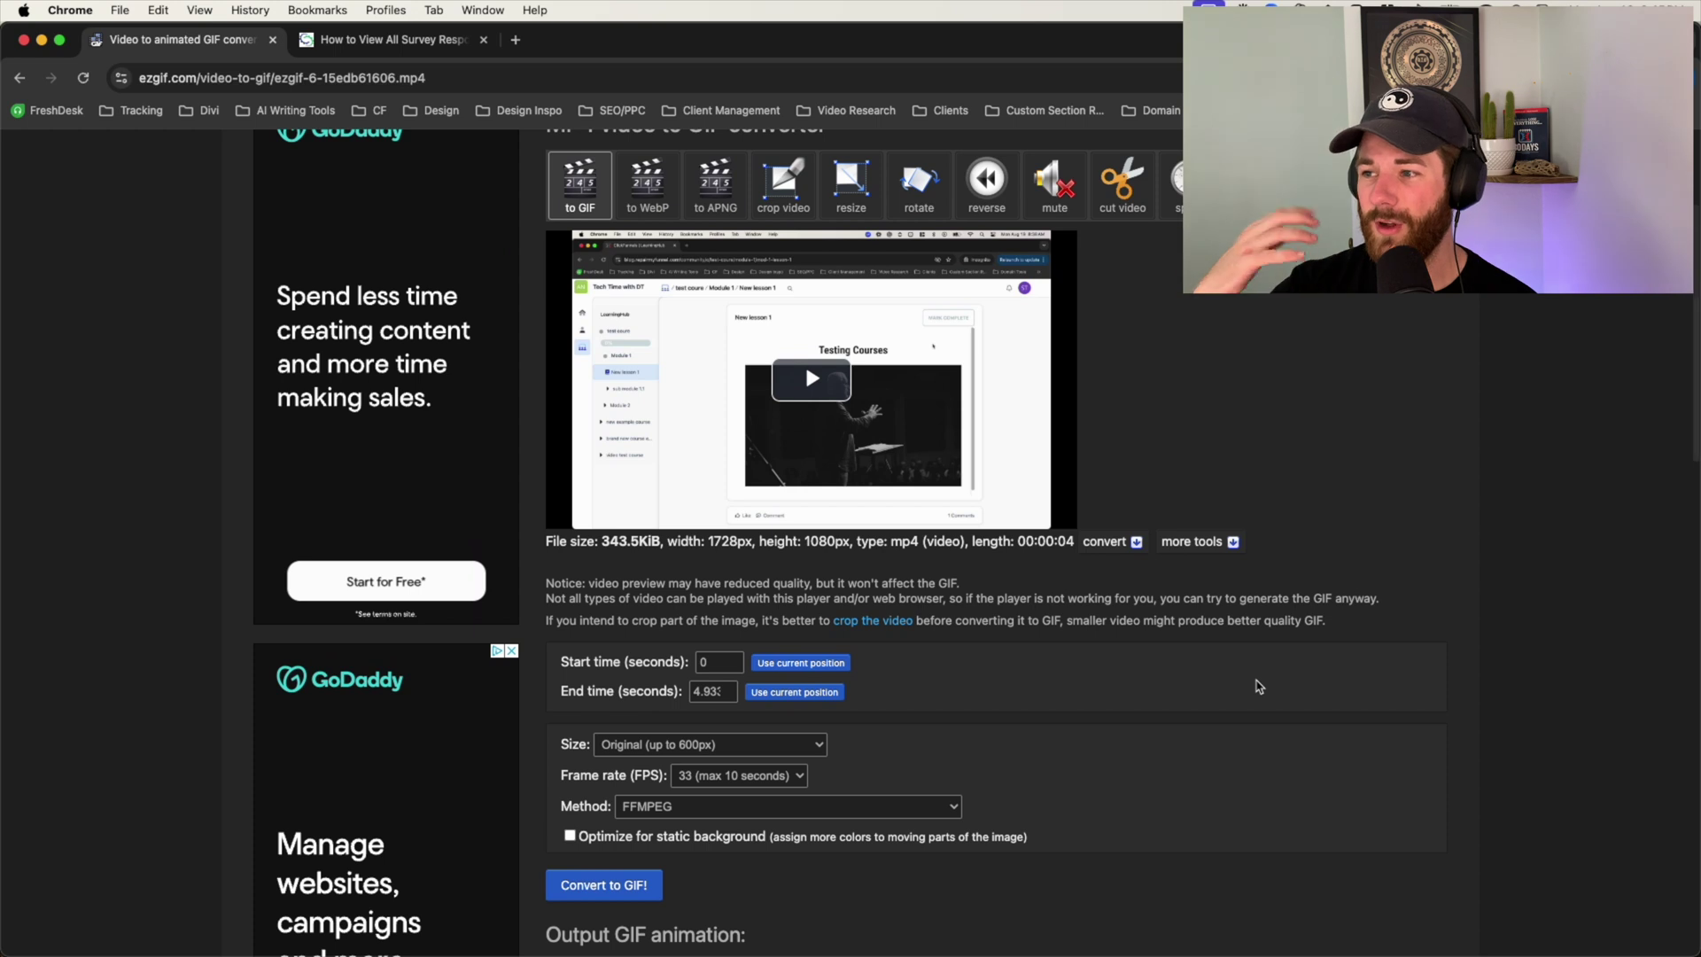
click(702, 784)
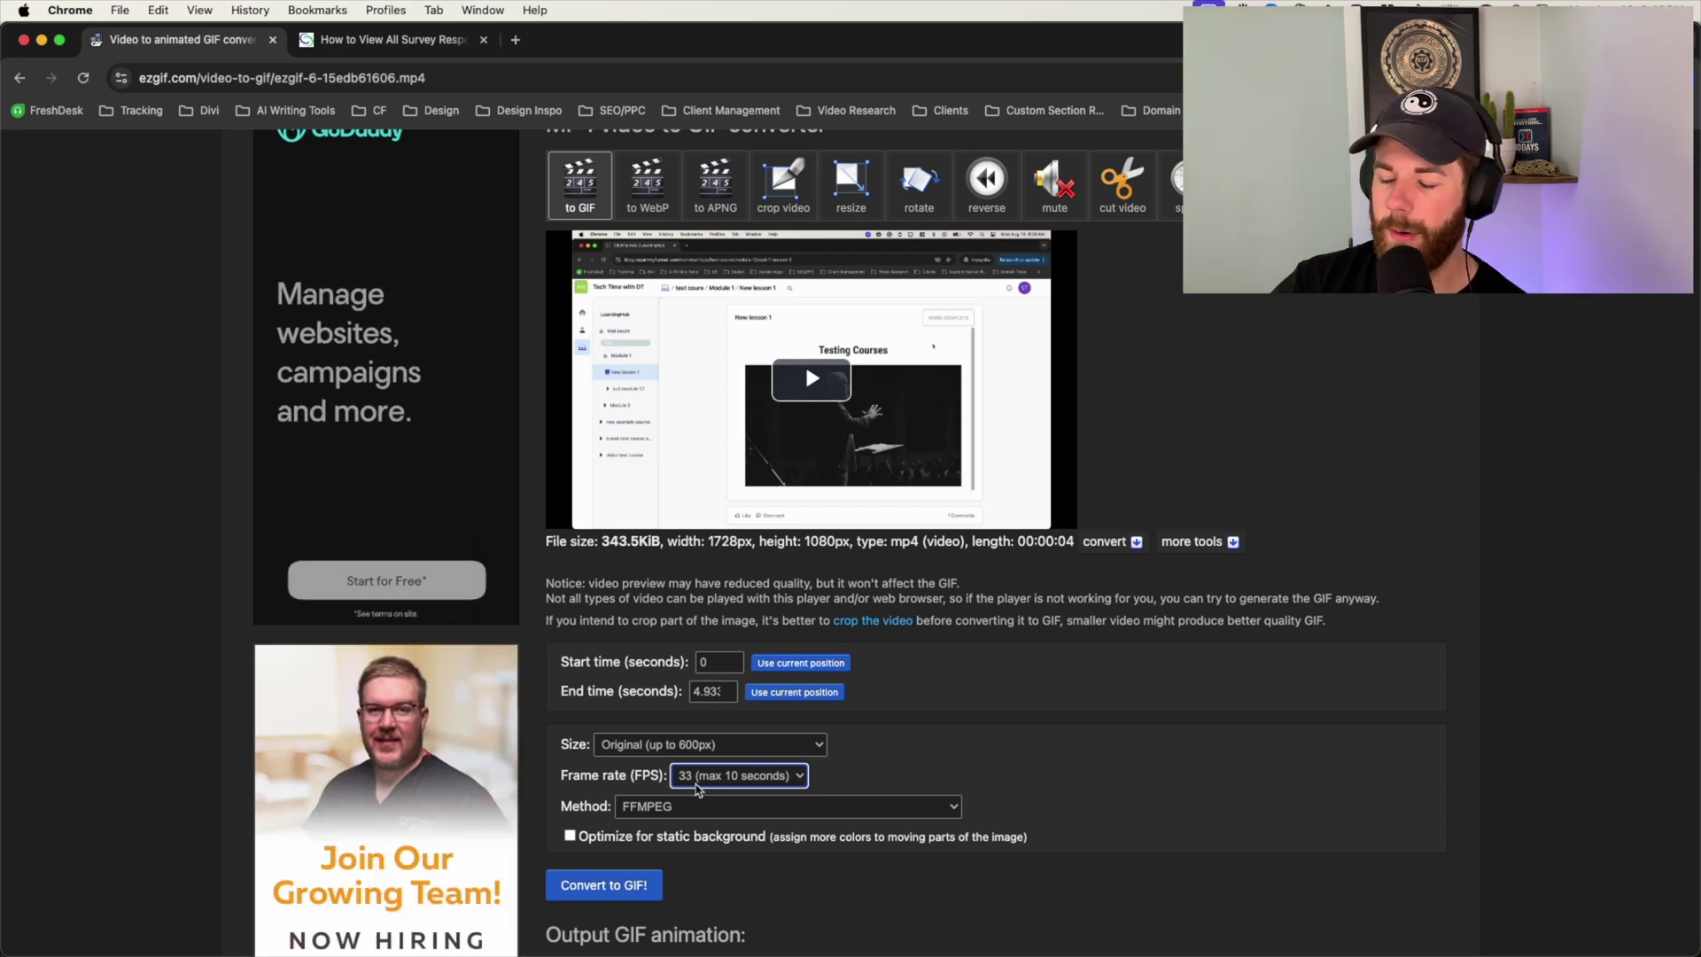
click(704, 784)
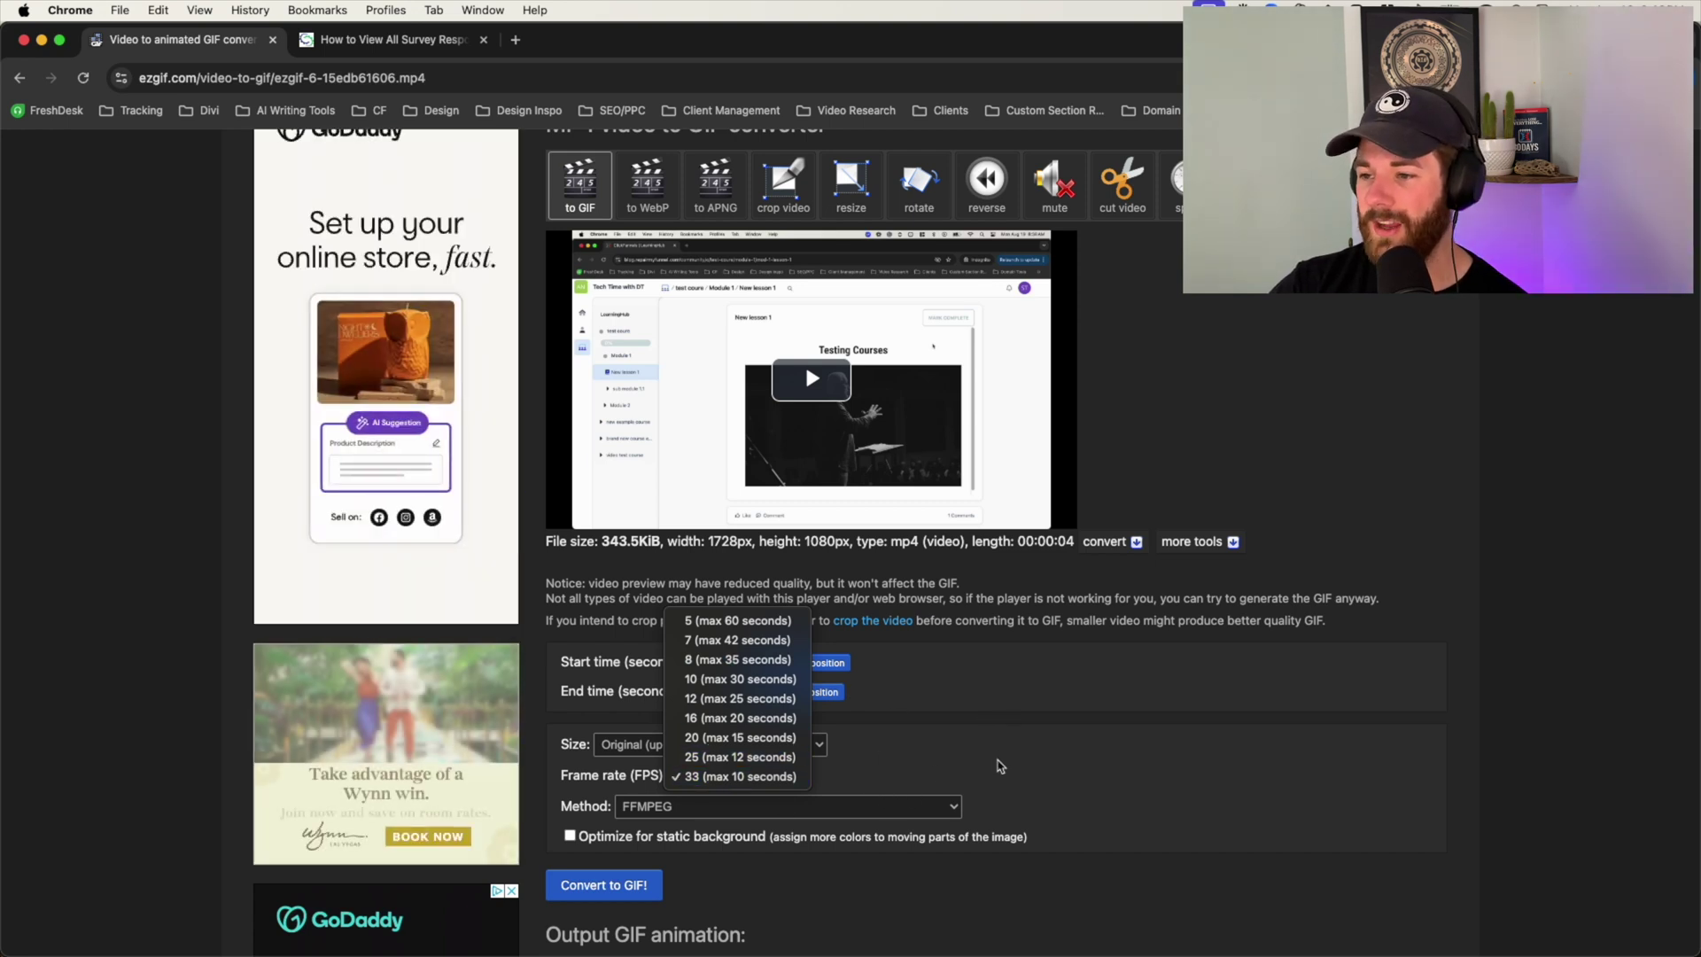
click(744, 481)
scroll(1108, 707, down, 3)
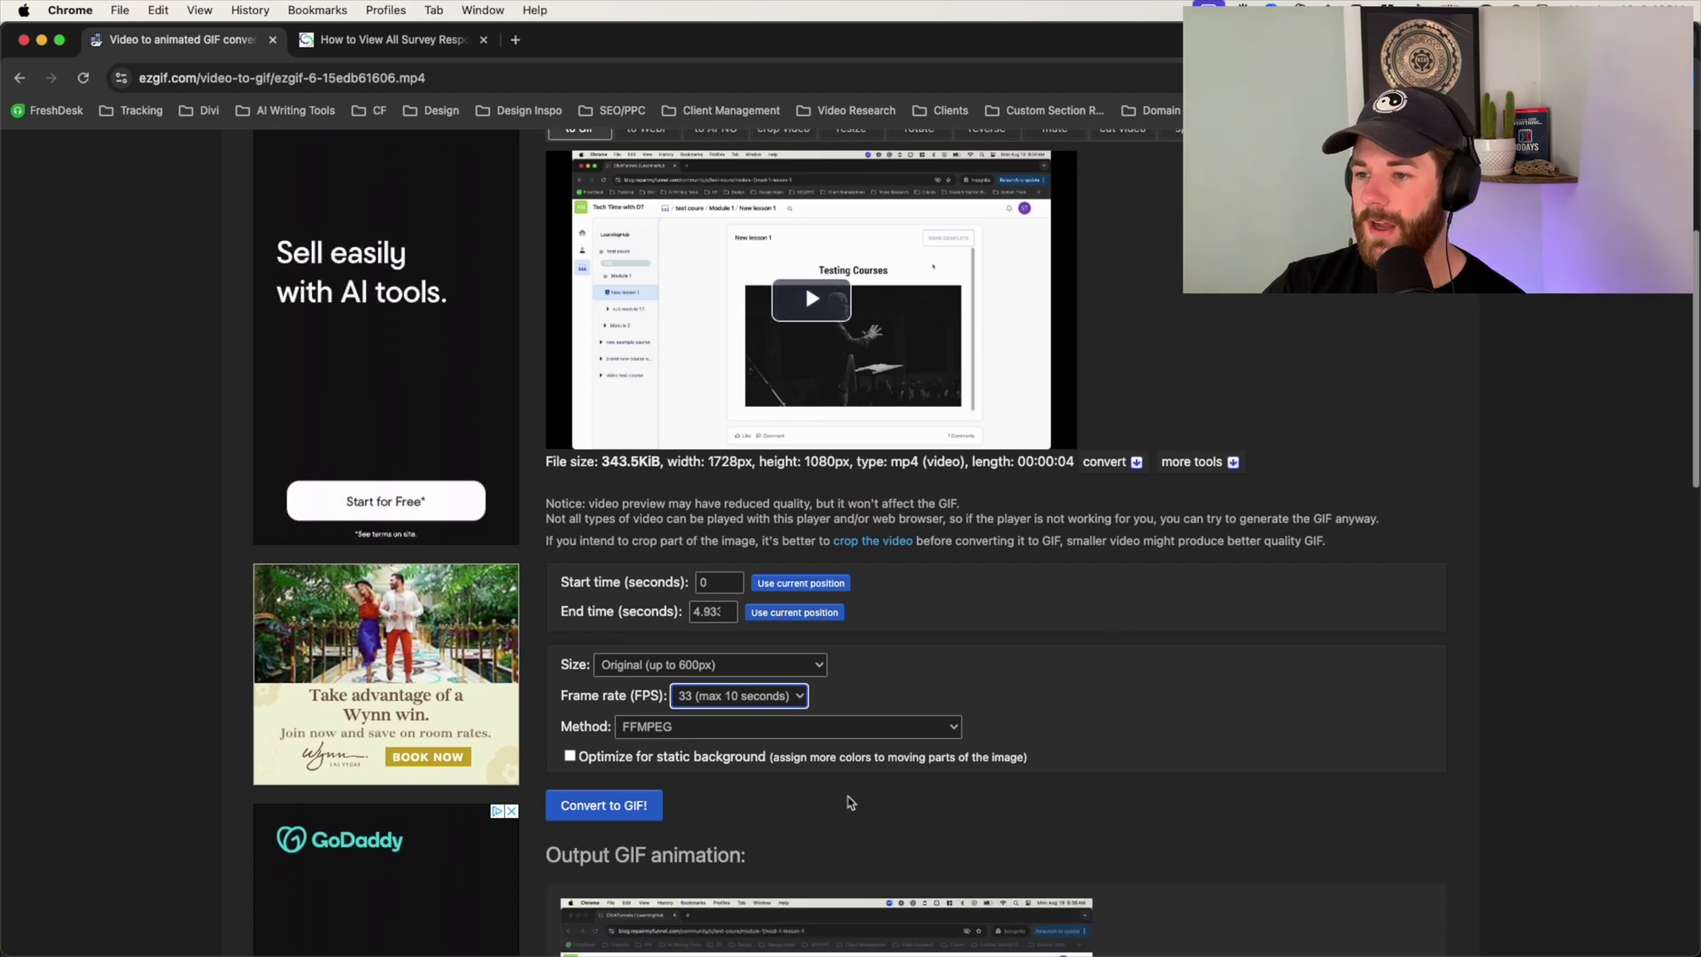
scroll(823, 719, down, 10)
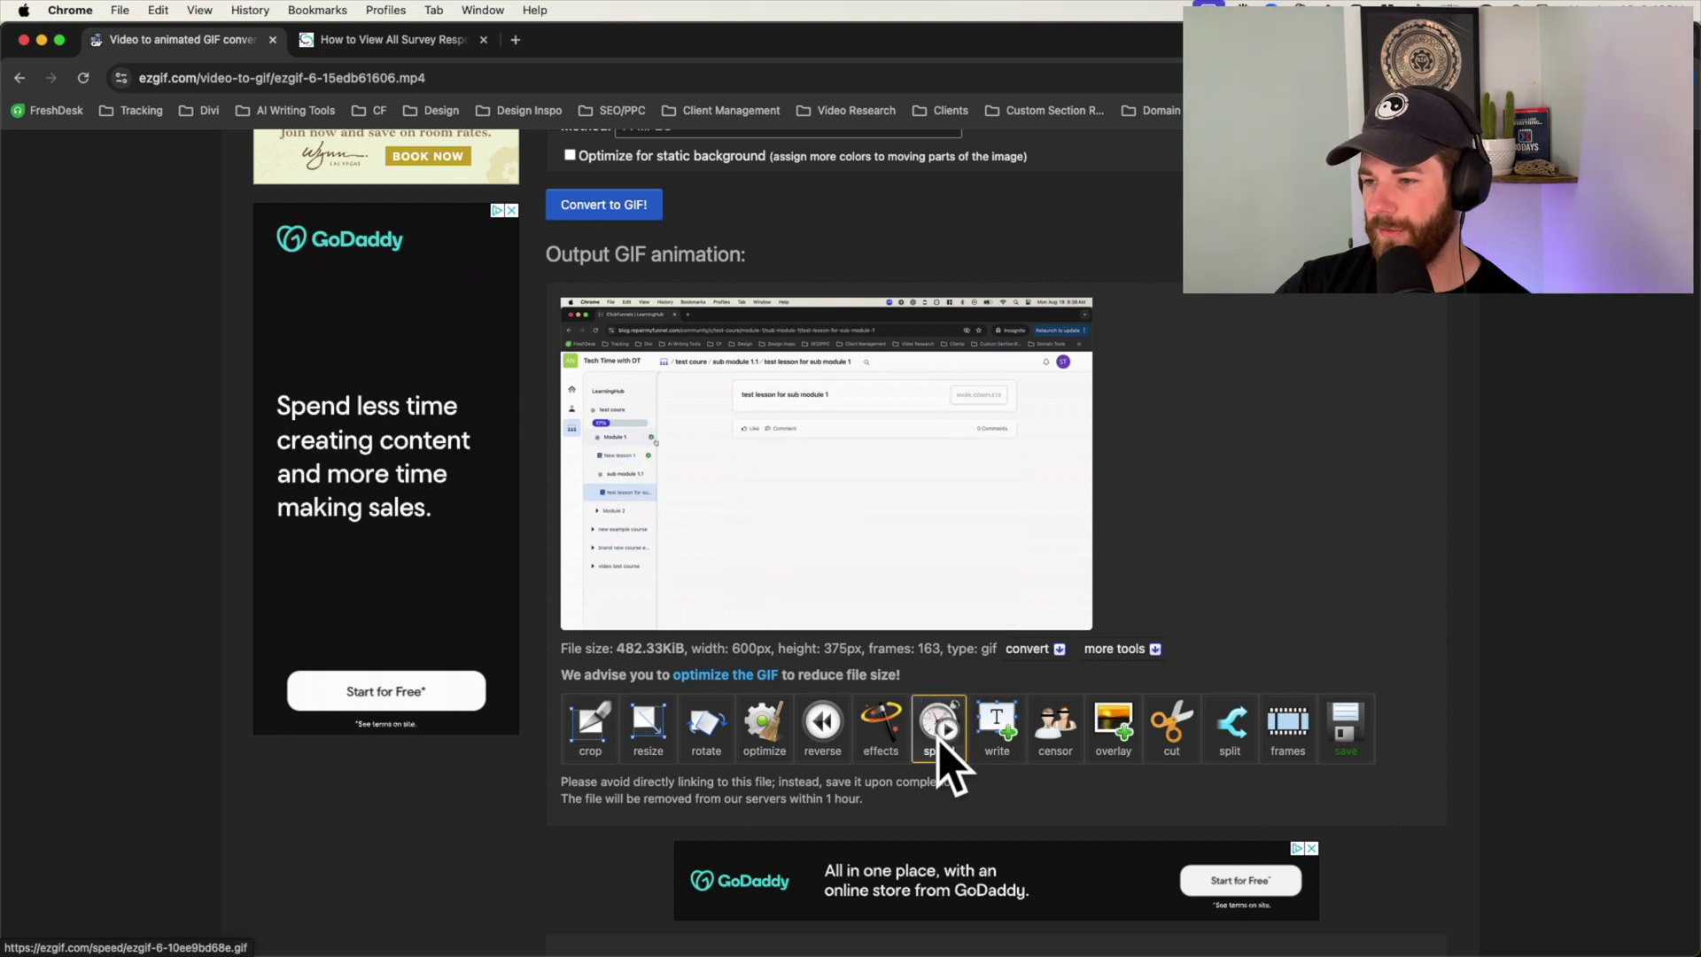
Step: Change the GIF speed percentage from 150 to 200 and apply it
click(939, 735)
scroll(714, 886, down, 1)
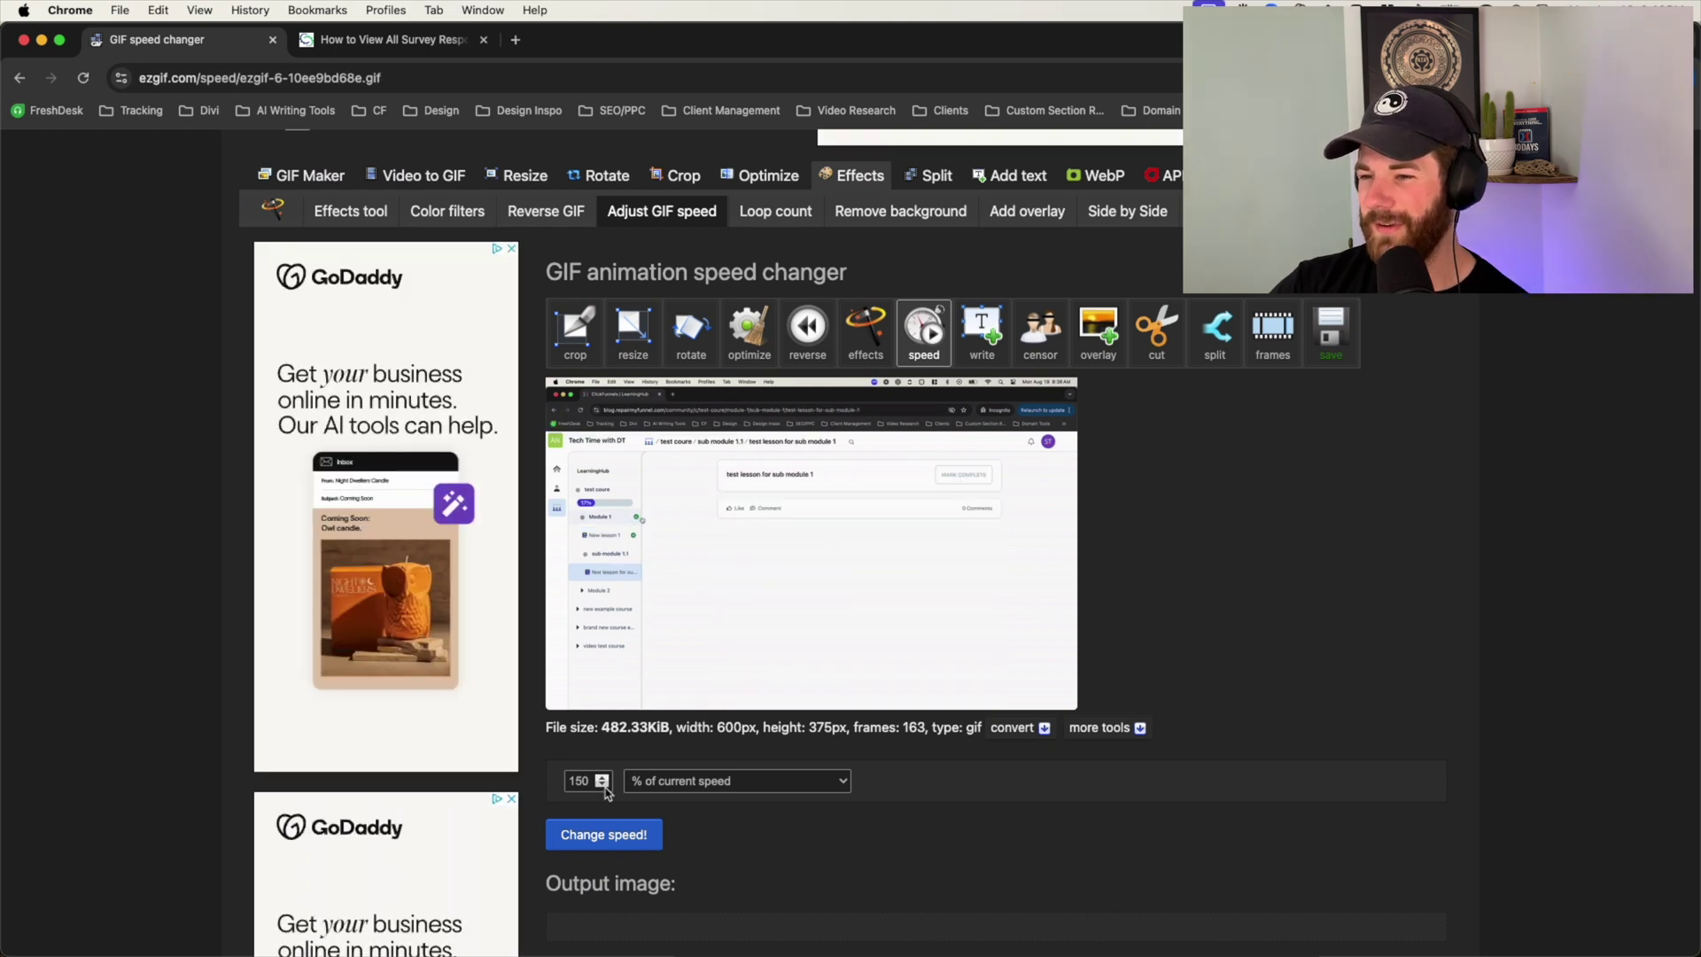
click(606, 789)
click(628, 828)
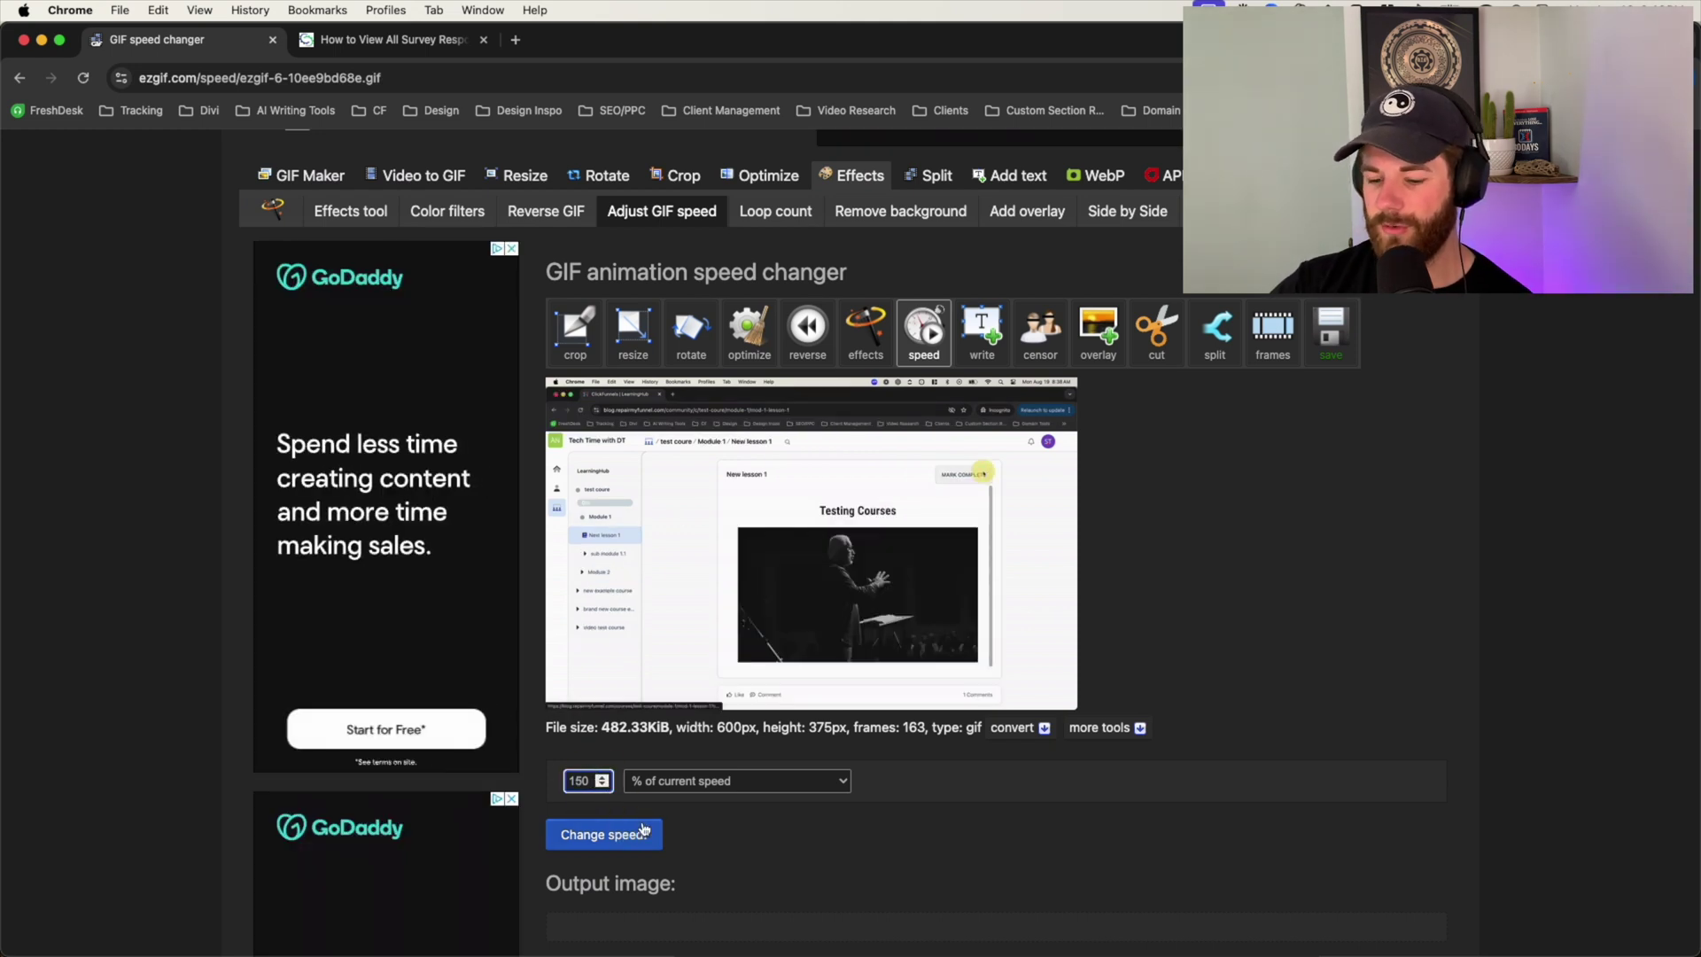
key(BackSpace)
key(BackSpace)
key(BackSpace)
text(200)
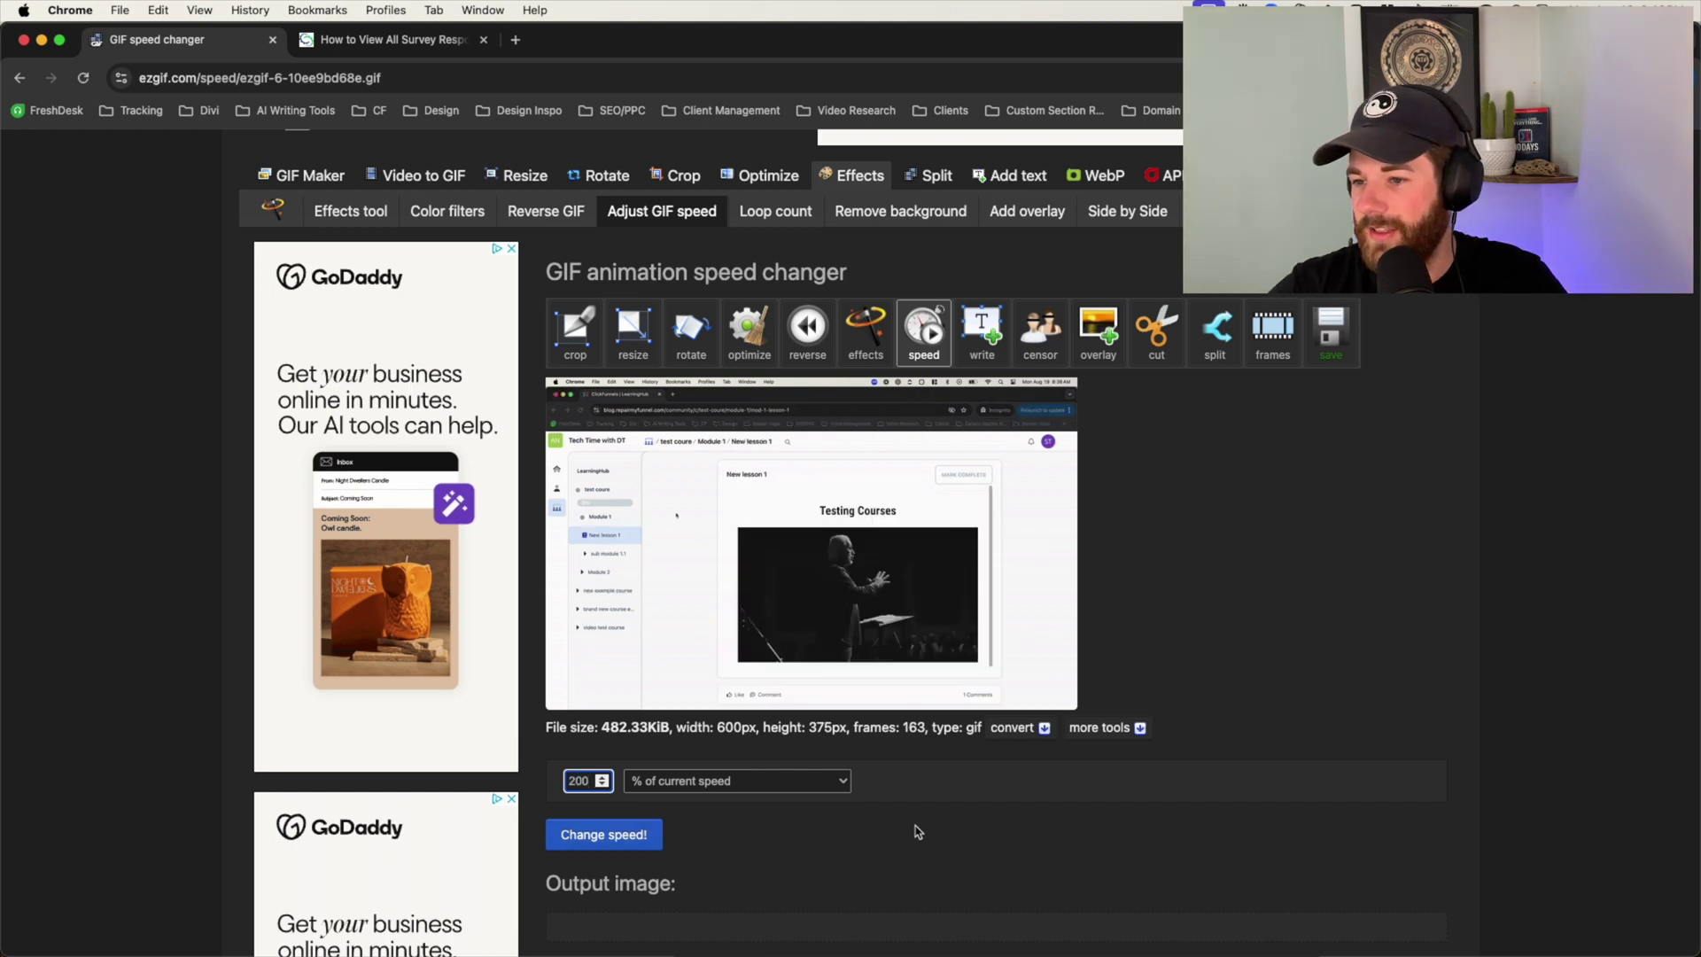
click(949, 802)
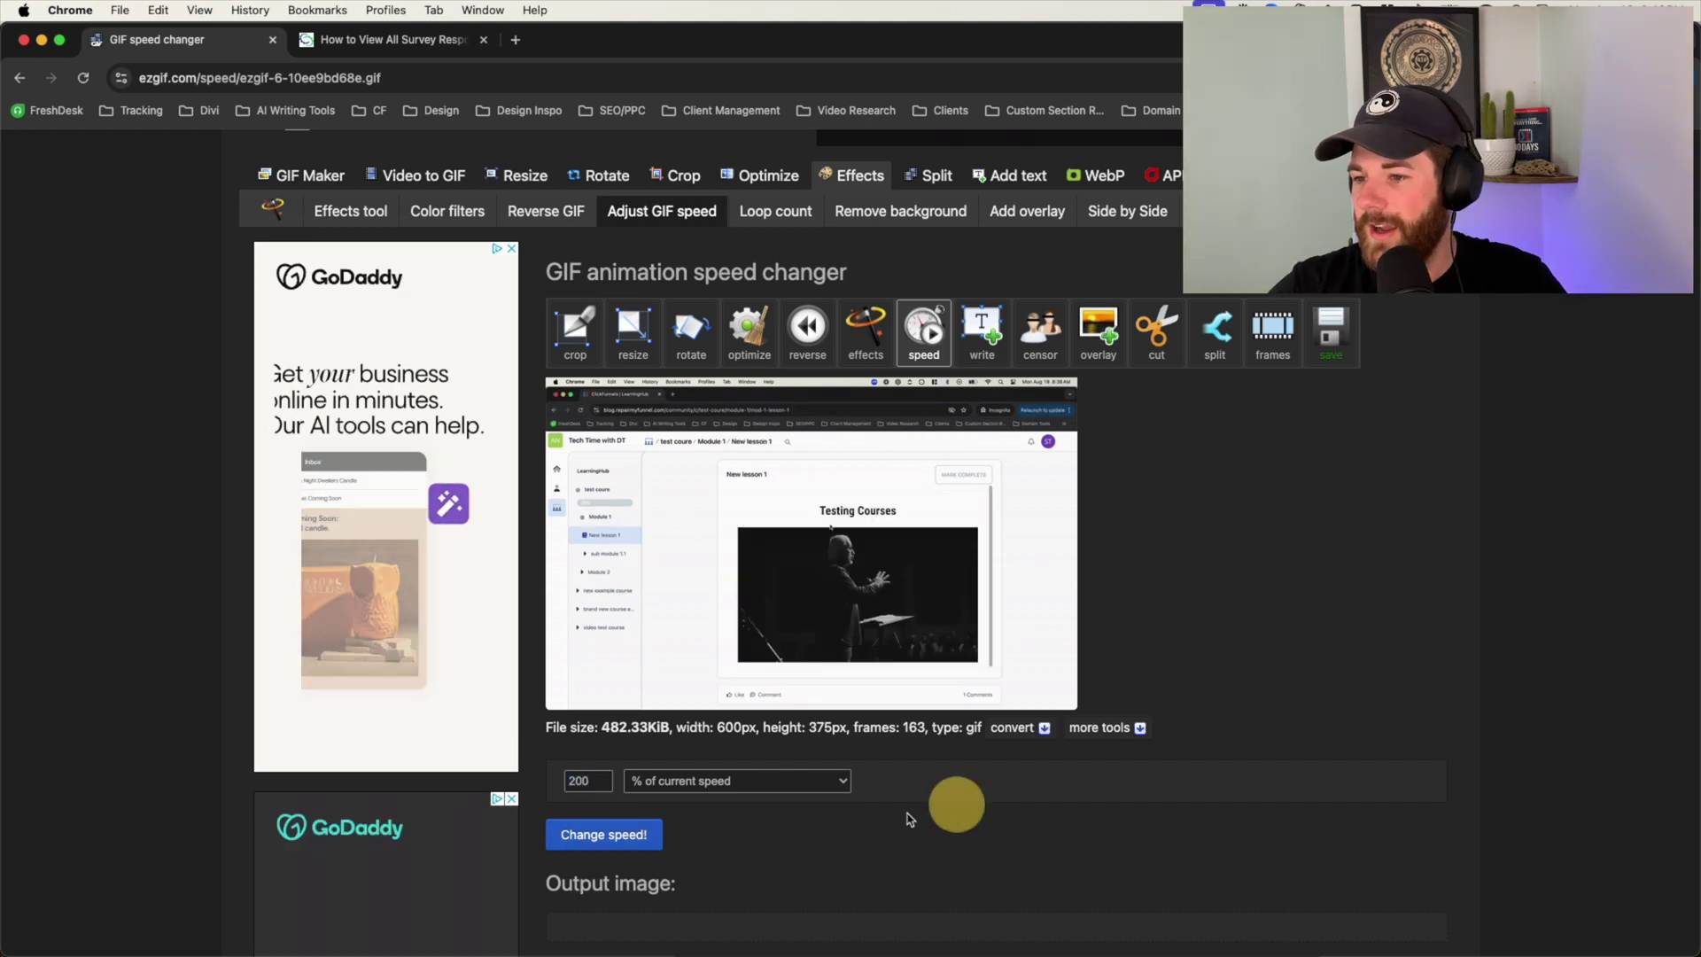
click(606, 842)
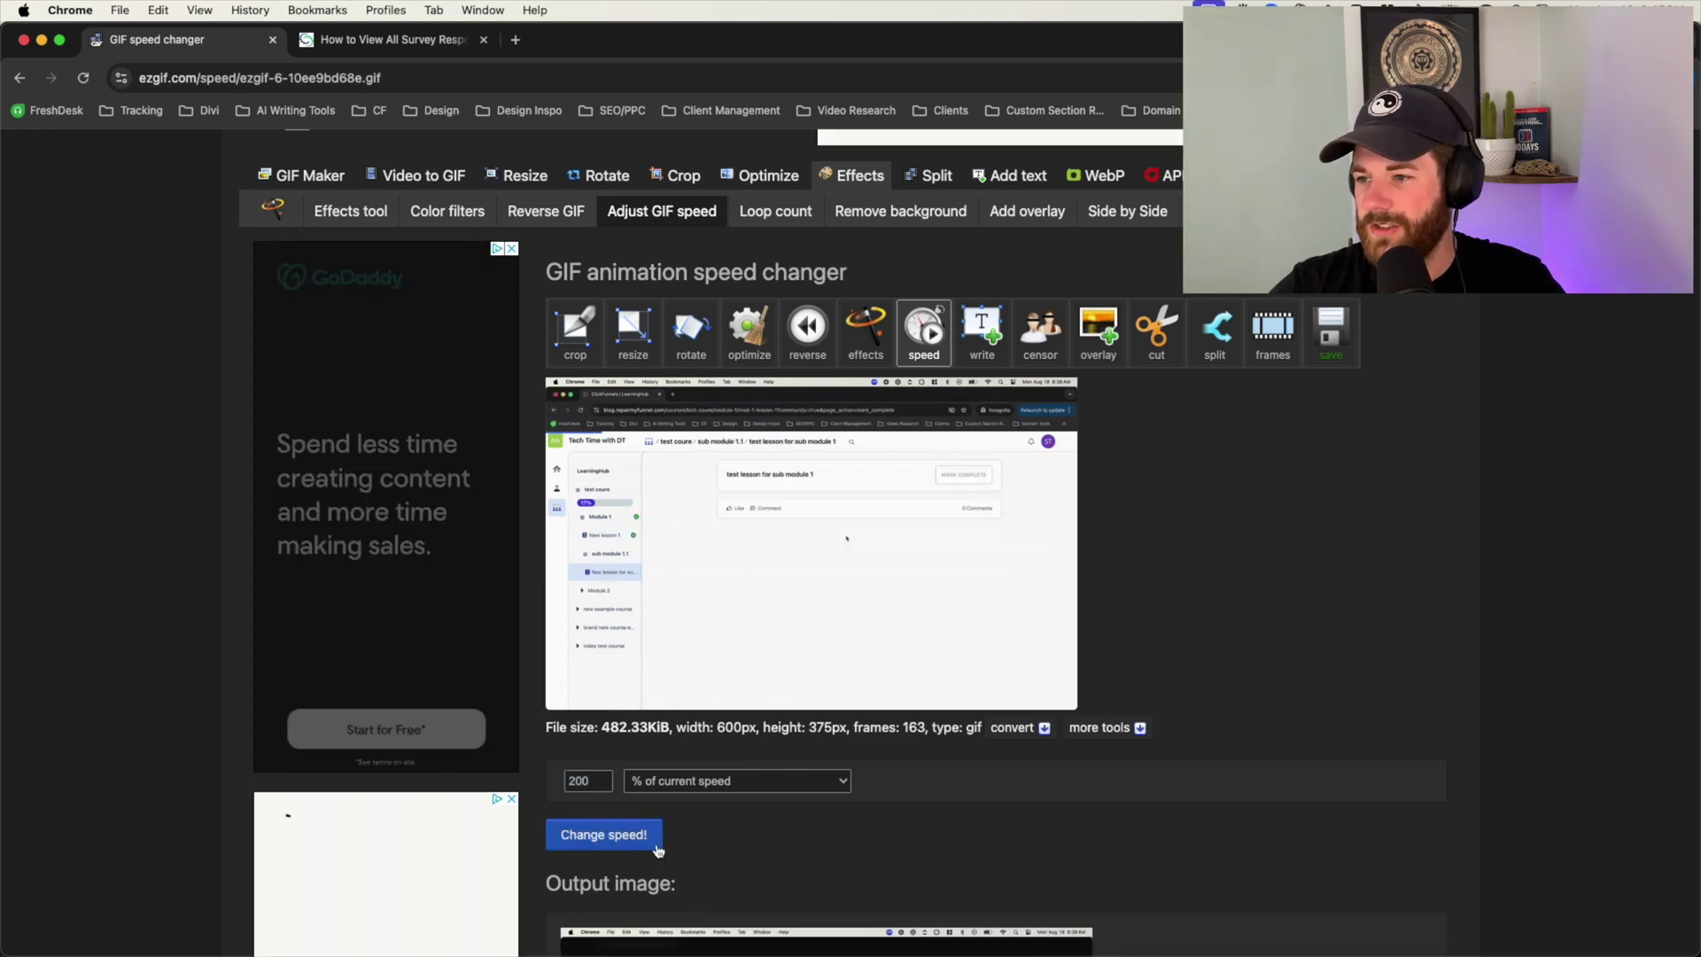
scroll(979, 840, down, 6)
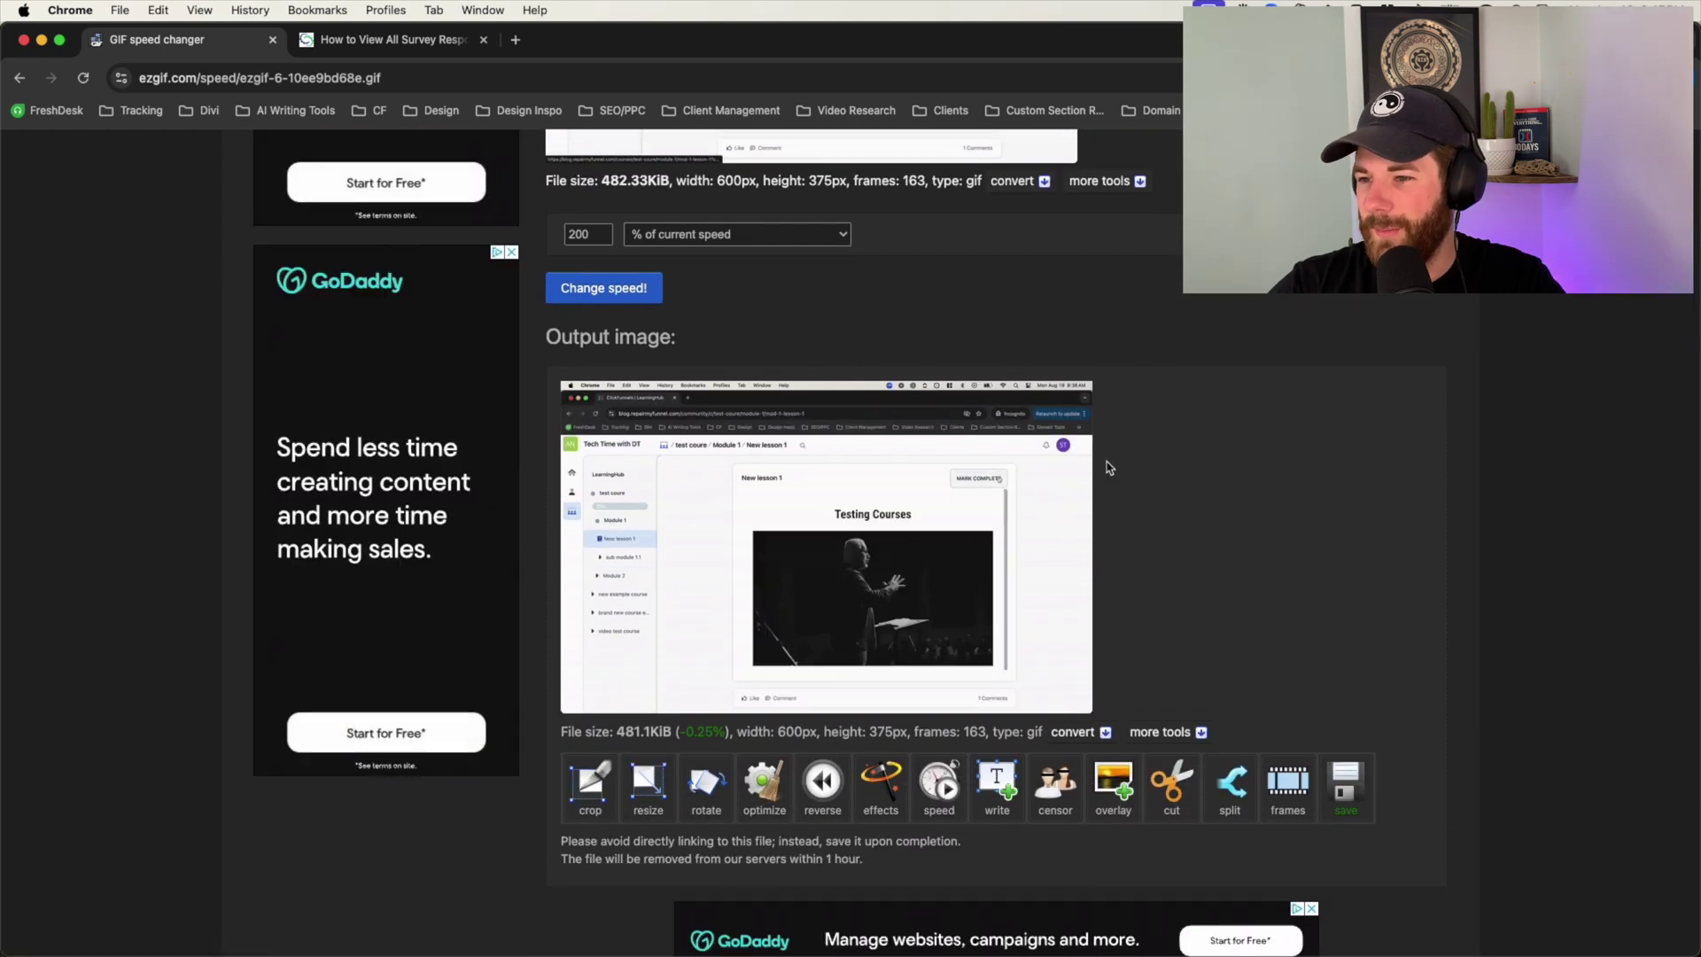
Step: Save the 200%-speed GIF, bringing up the Save As dialog set to Downloads
click(1362, 813)
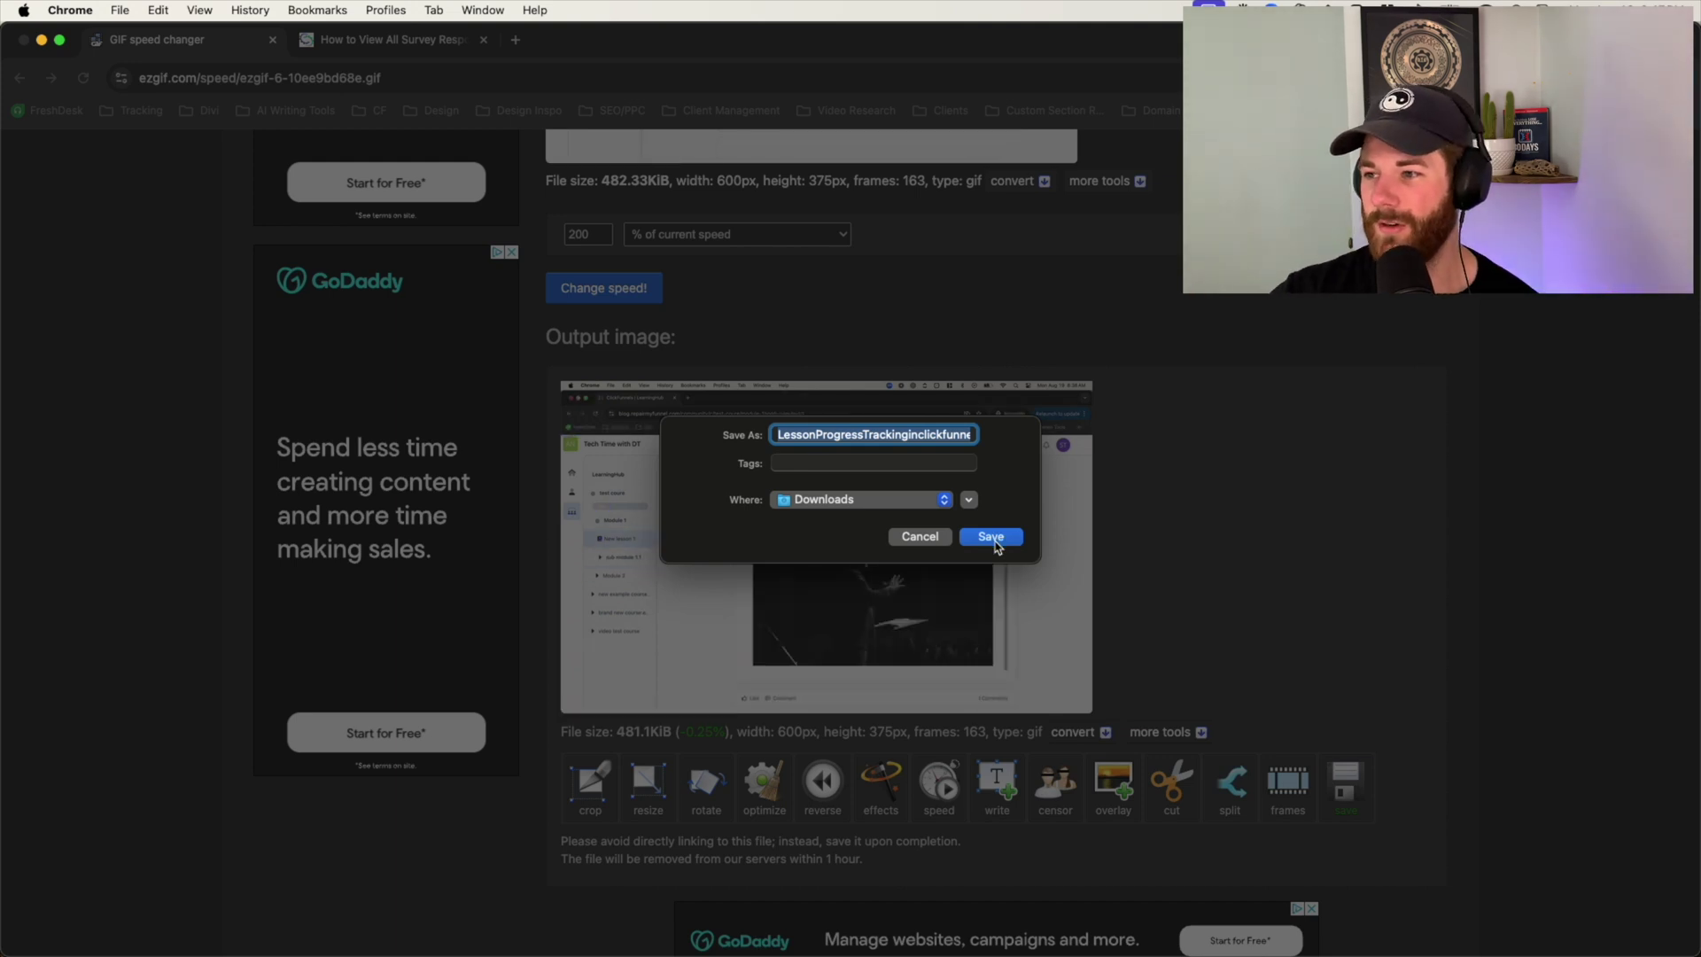
key(Return)
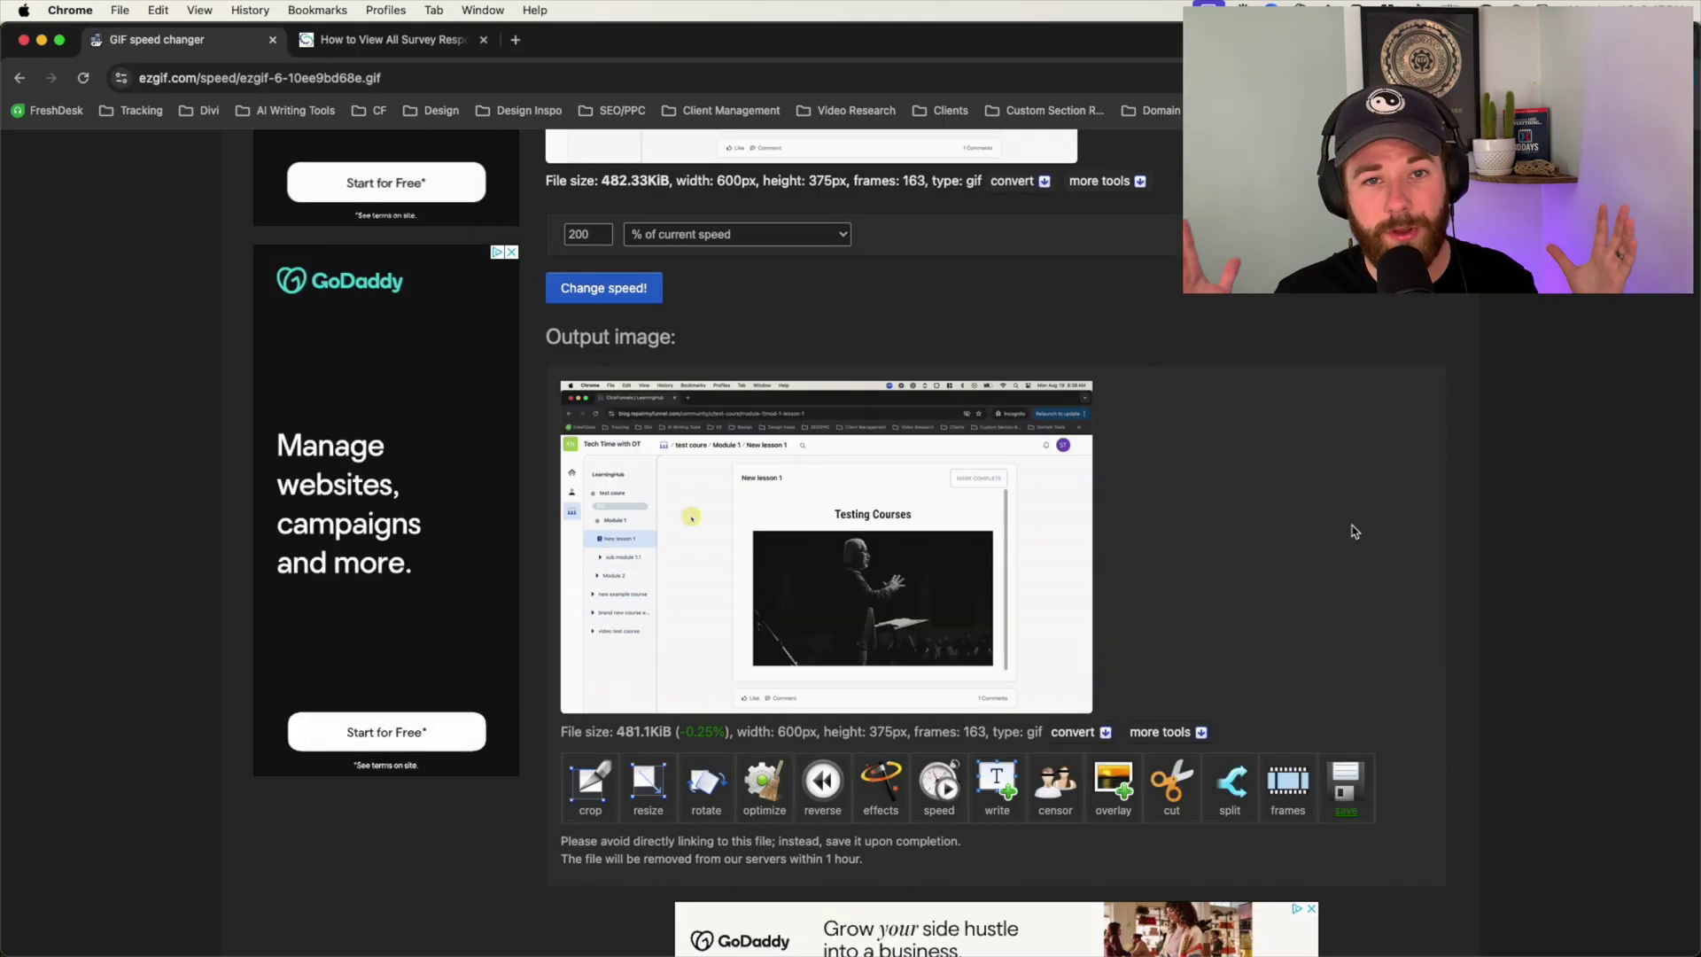